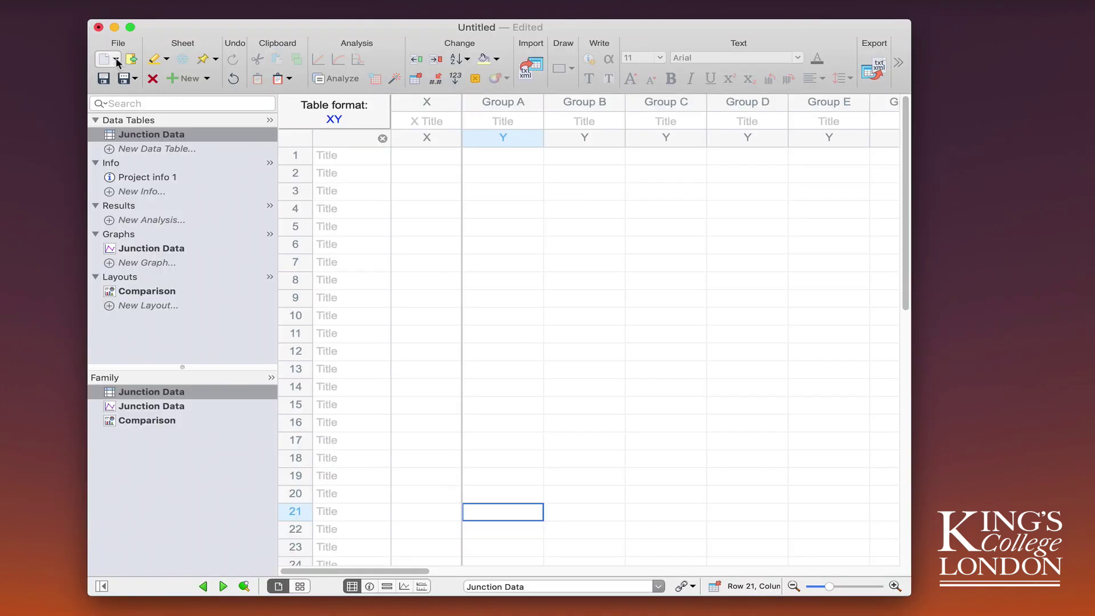
- Start a new XY project table with numeric X, trying replicates before choosing a single Y value per point
click(117, 60)
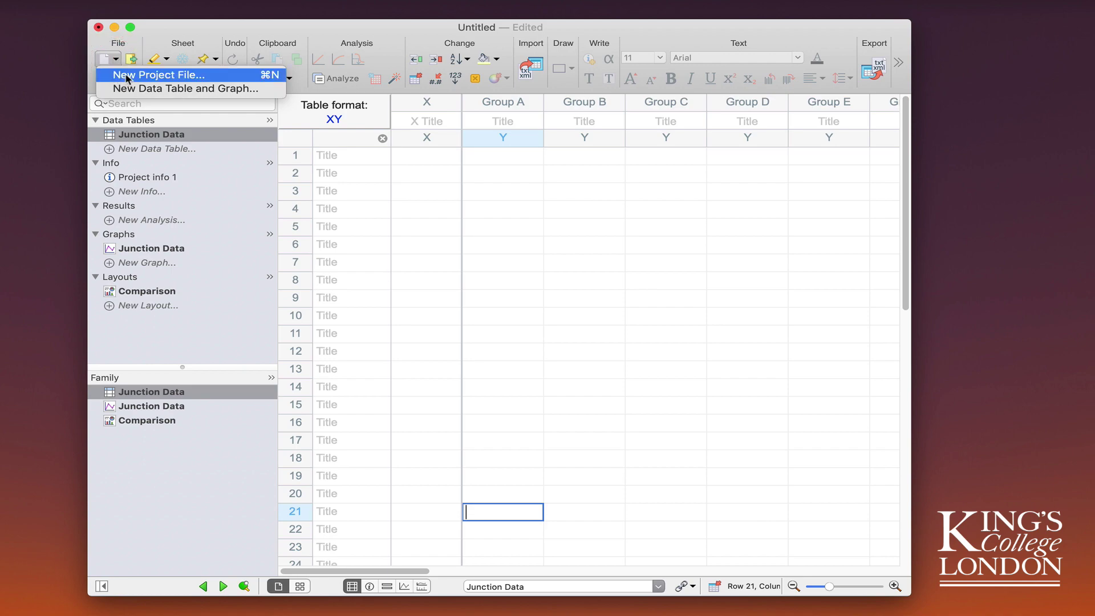
click(126, 74)
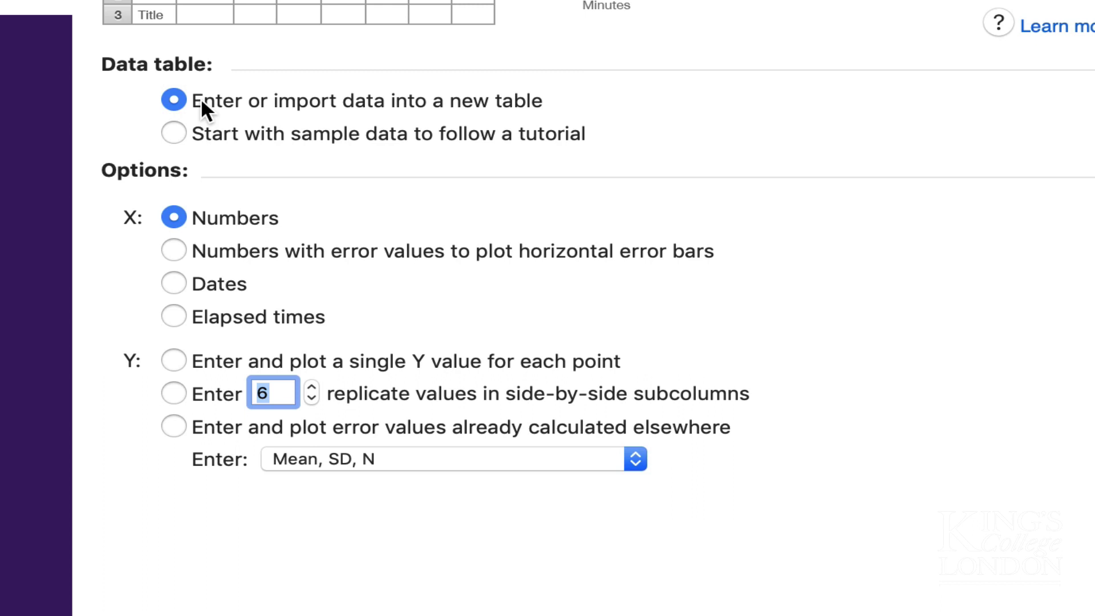
text(2)
click(196, 210)
click(234, 359)
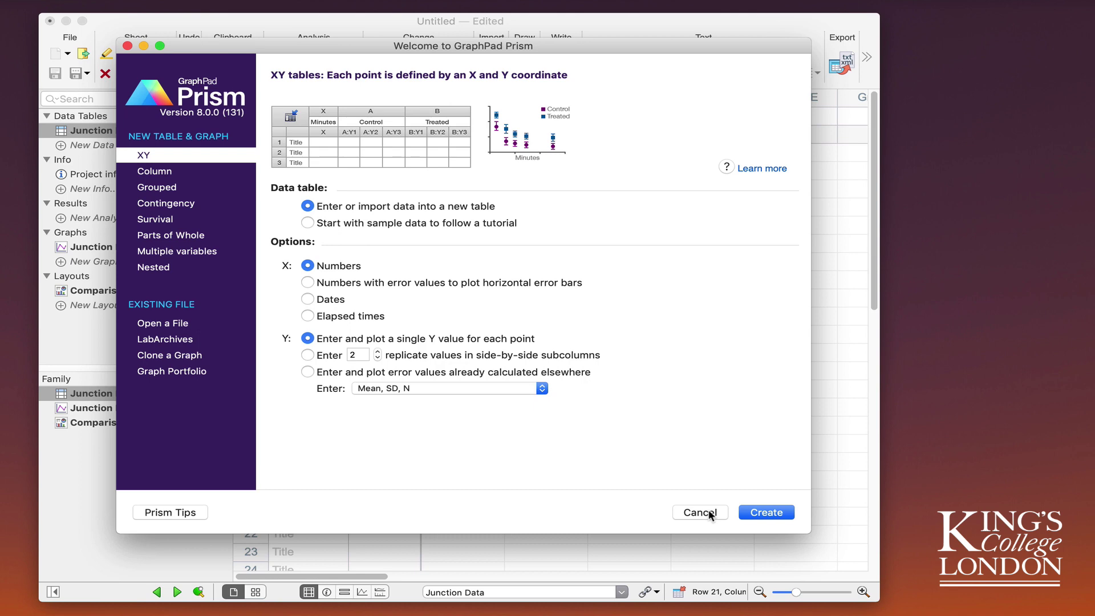
- Cancel the welcome screen and go through the X and Group A–E columns of the empty Junction Data table
click(709, 513)
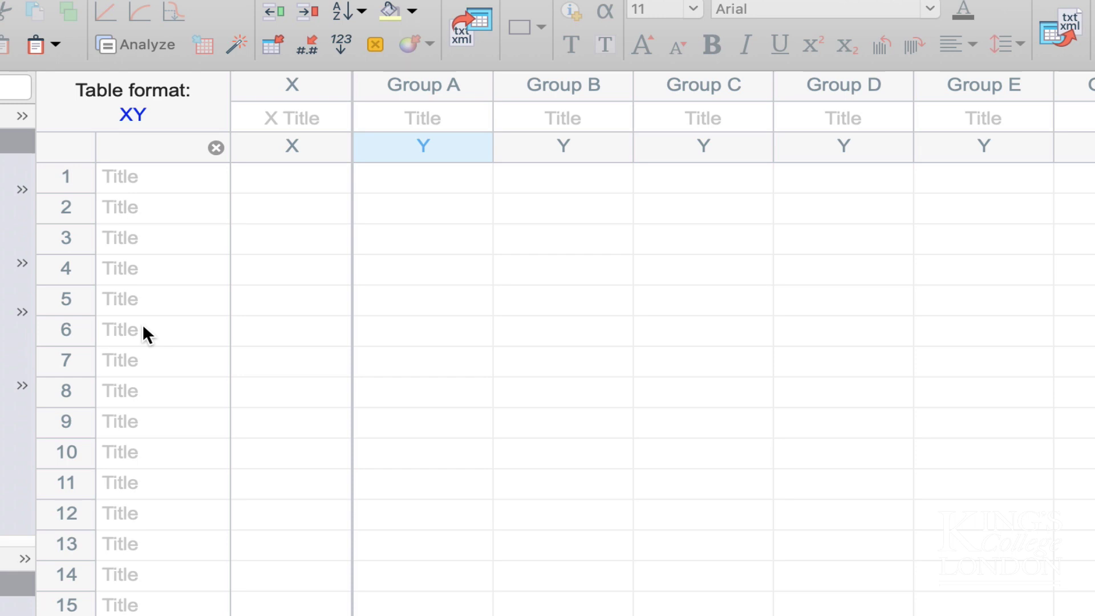
click(302, 276)
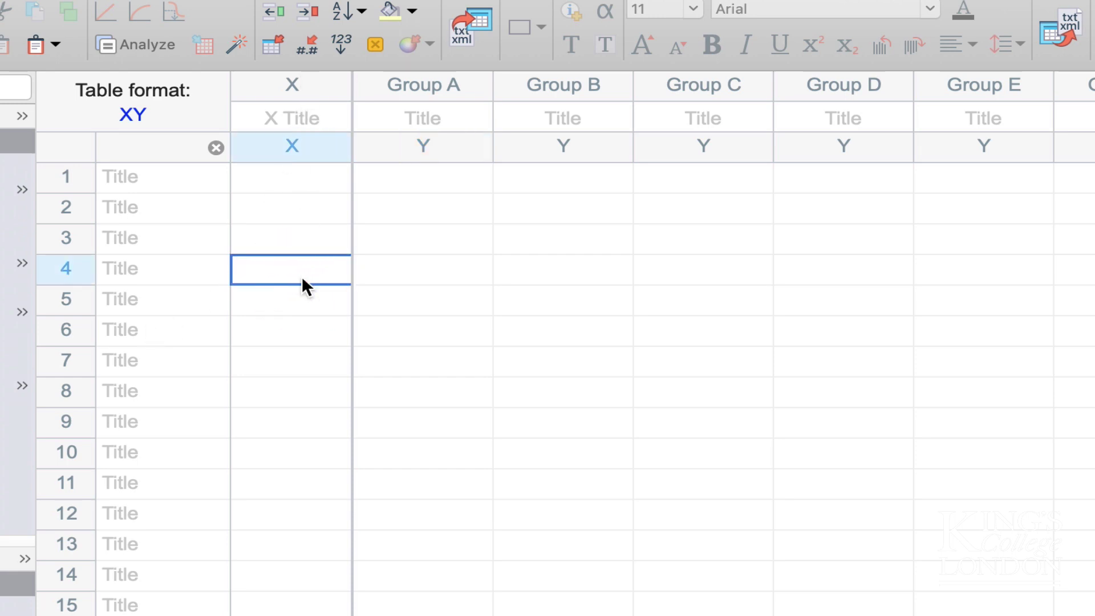
click(420, 180)
click(529, 175)
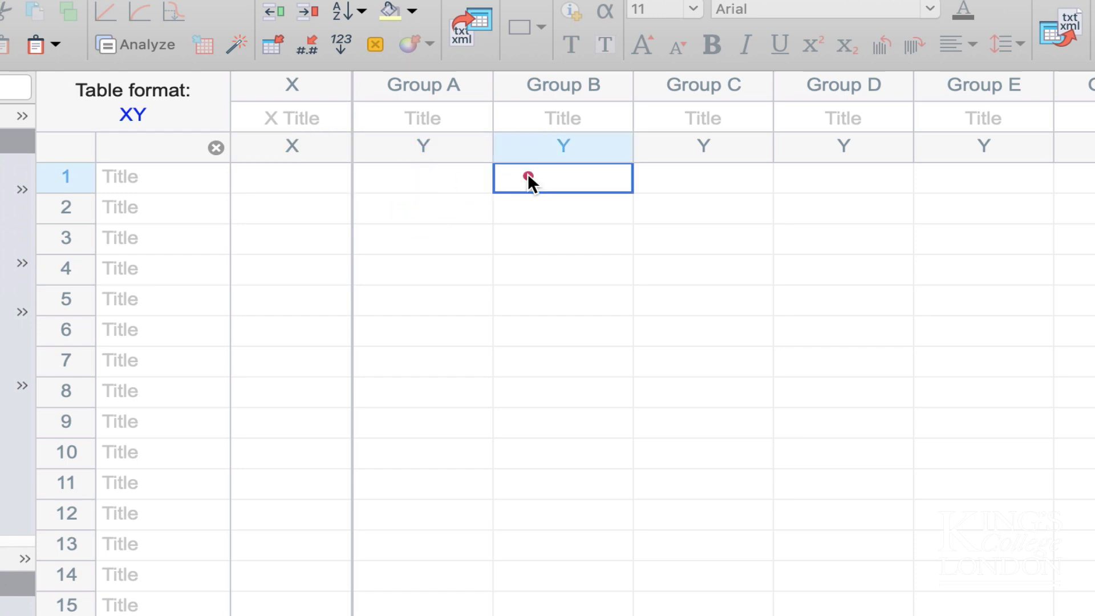
click(681, 174)
click(802, 172)
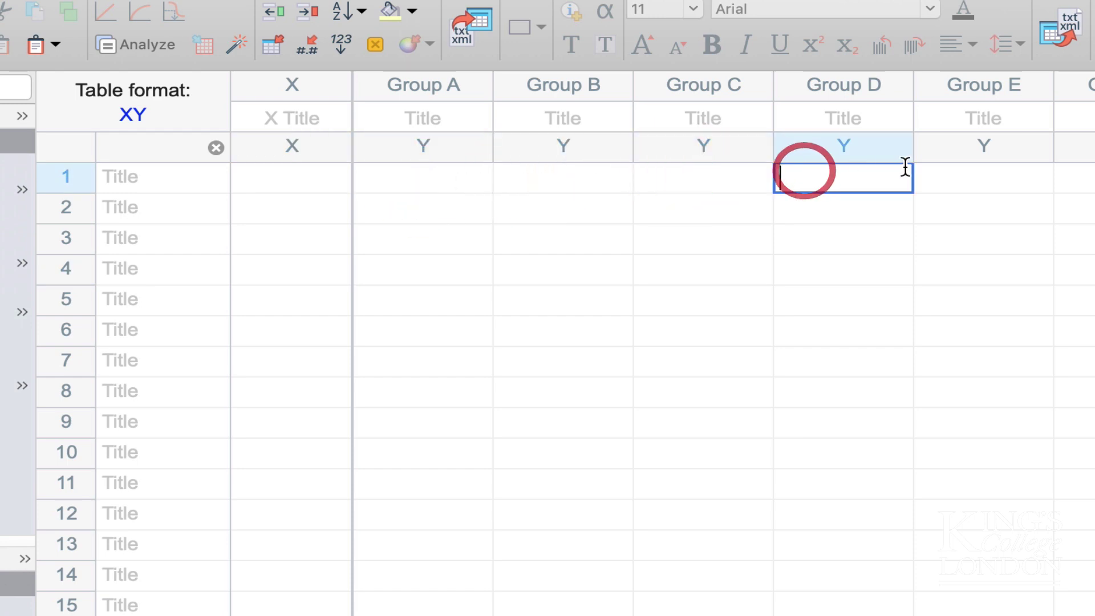
click(938, 173)
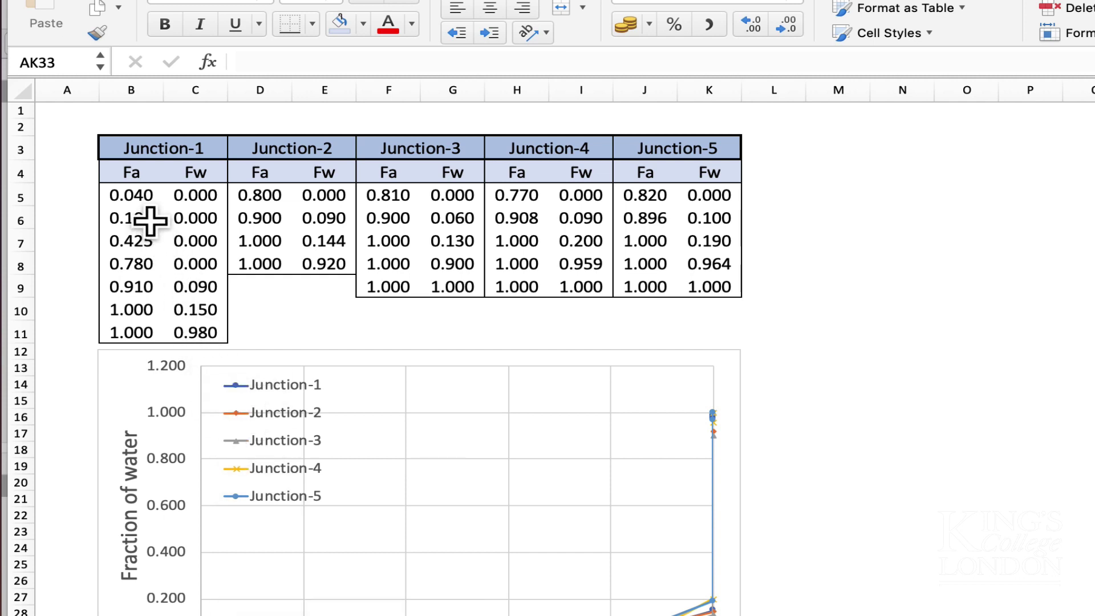
- Select and copy the Junction-1 Fa and Fw values in B5:C11
click(134, 197)
drag(152, 215, 221, 341)
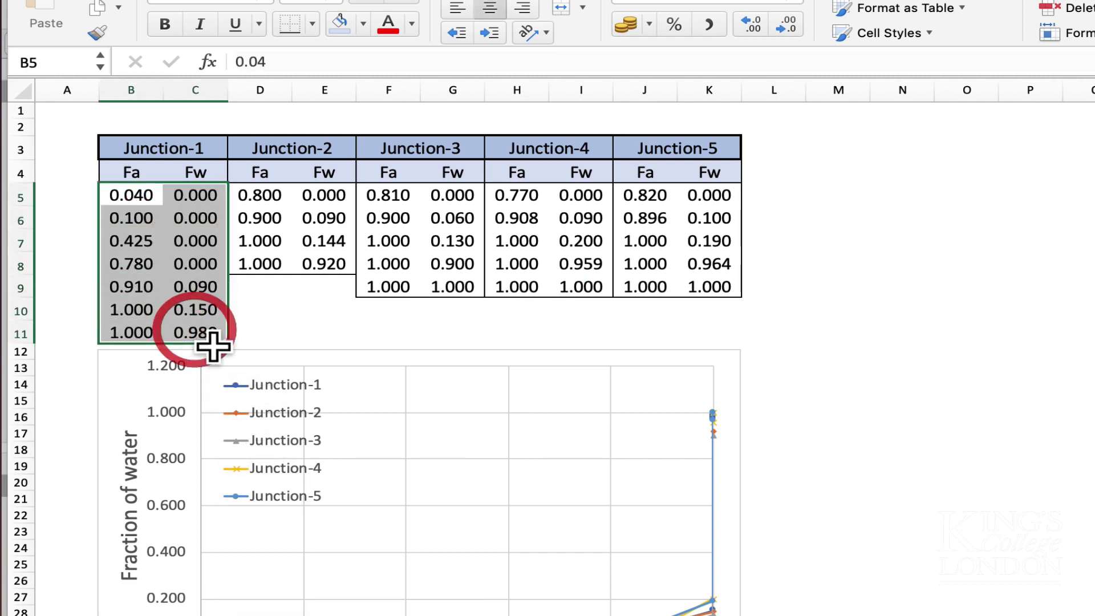
right_click(197, 333)
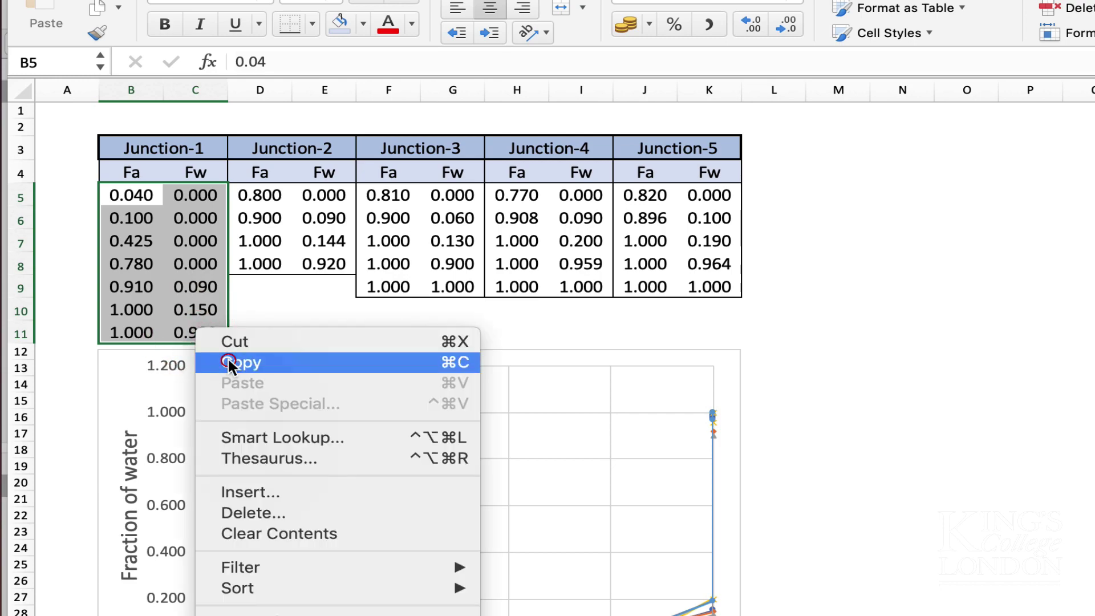
click(228, 361)
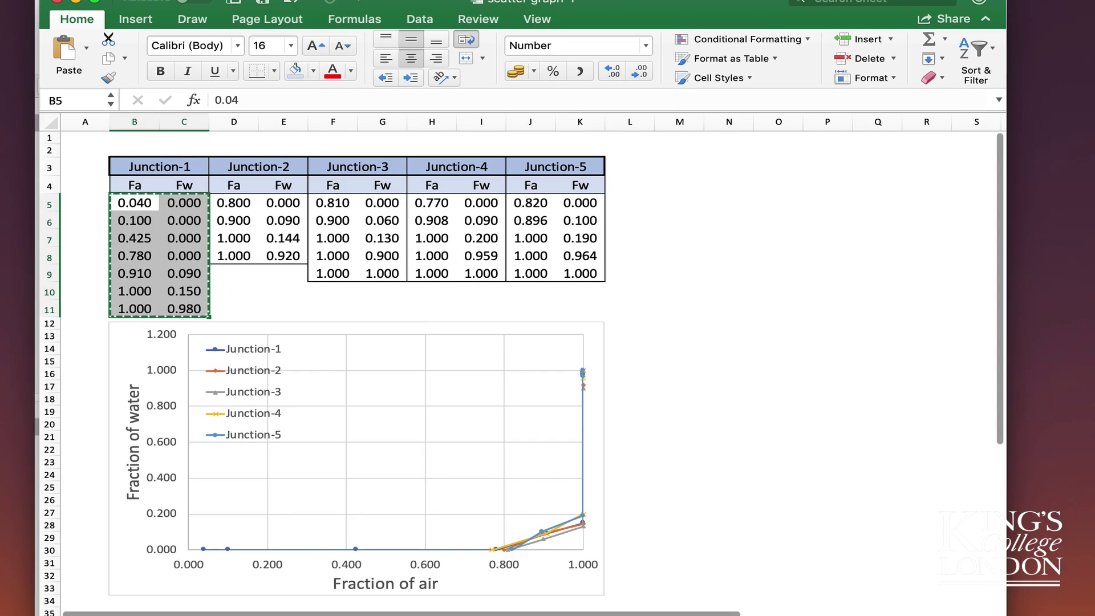
- Paste the Junction-1 values into the X and Group A columns starting at row 1
key(super+Tab)
click(432, 150)
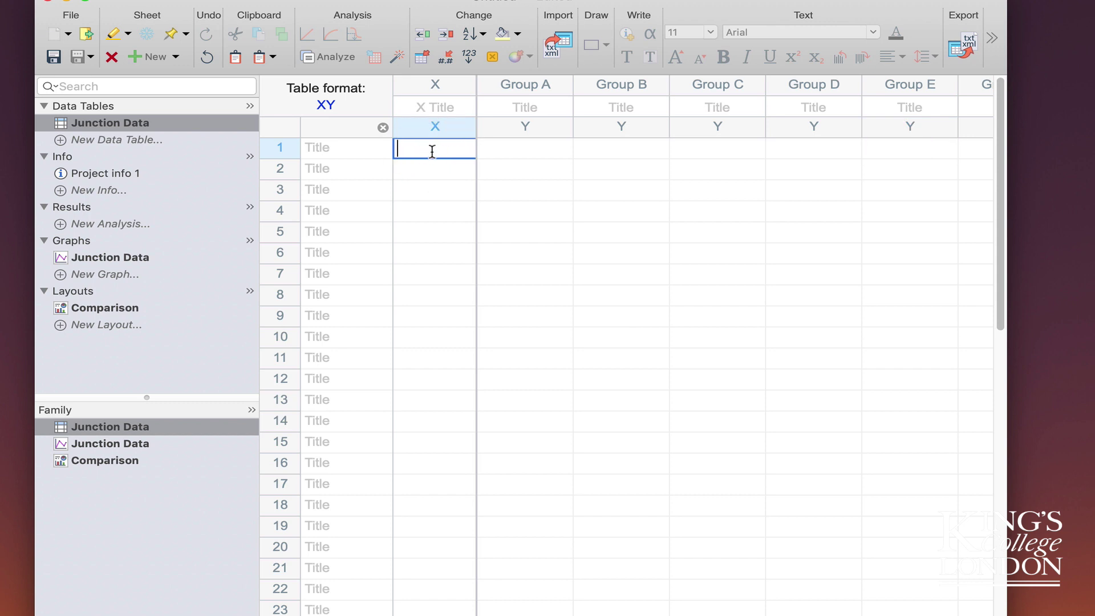
right_click(432, 151)
click(464, 193)
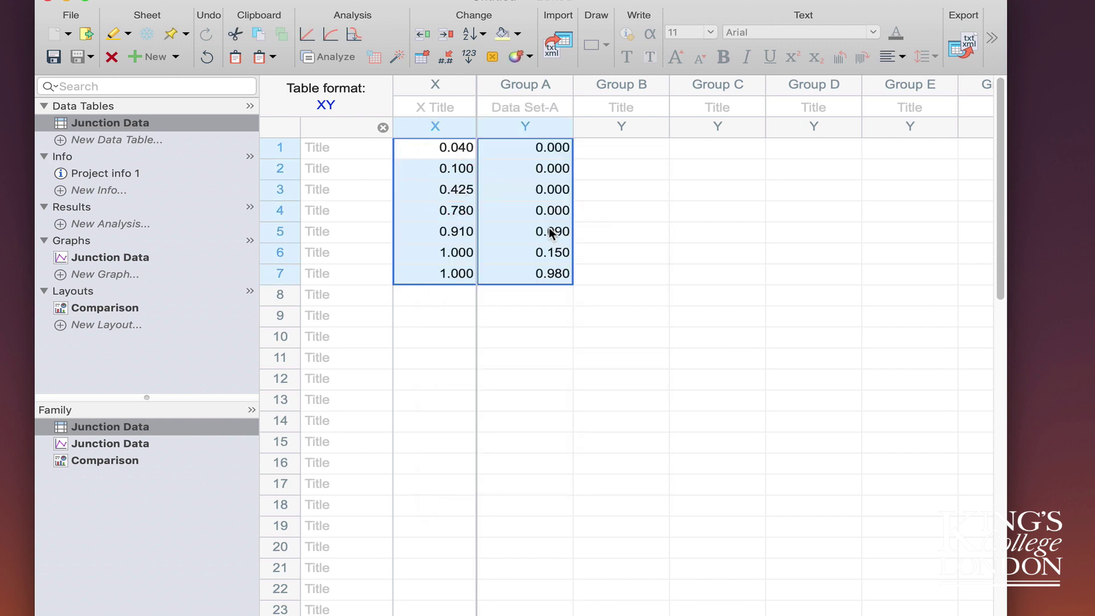
click(506, 292)
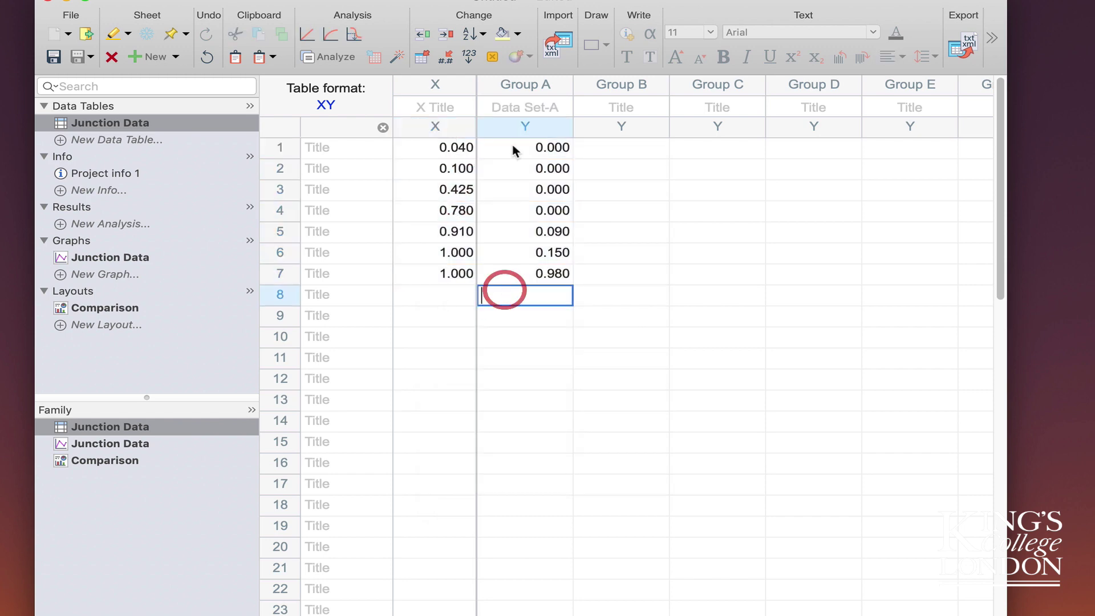
- Title the Group A data set Junction-1
click(517, 108)
text(Junction-1)
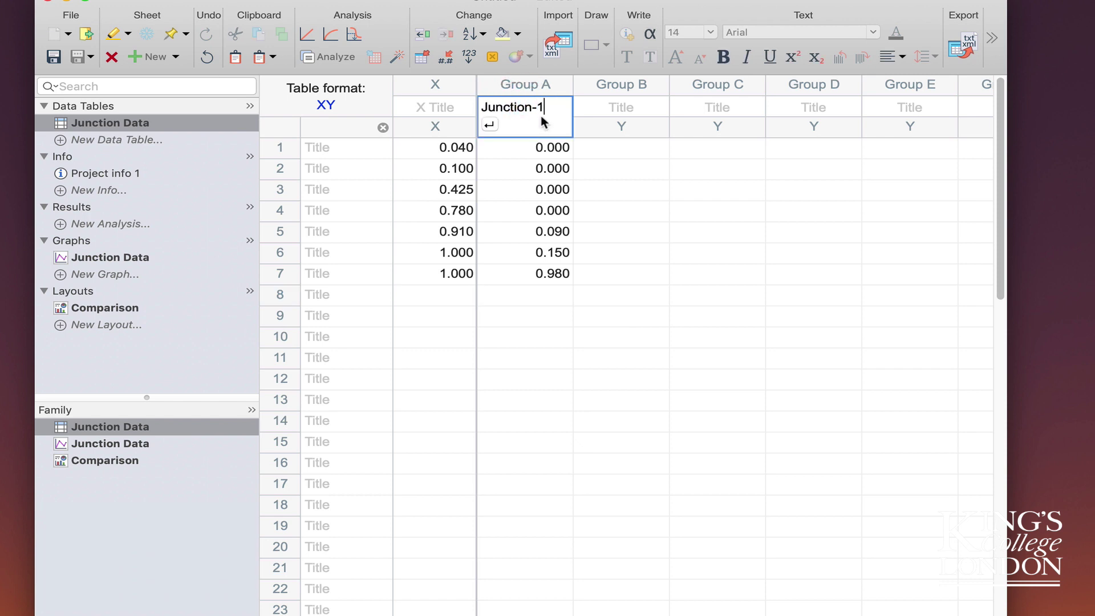
click(624, 200)
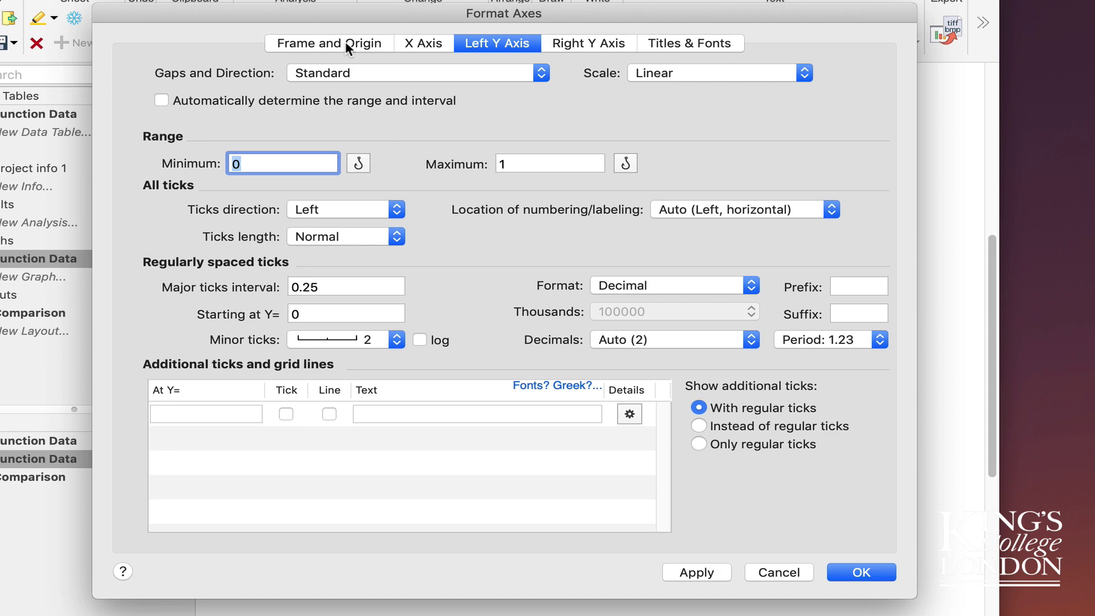
- Keep the Offset X and Y axes frame style and apply the axis settings
click(345, 44)
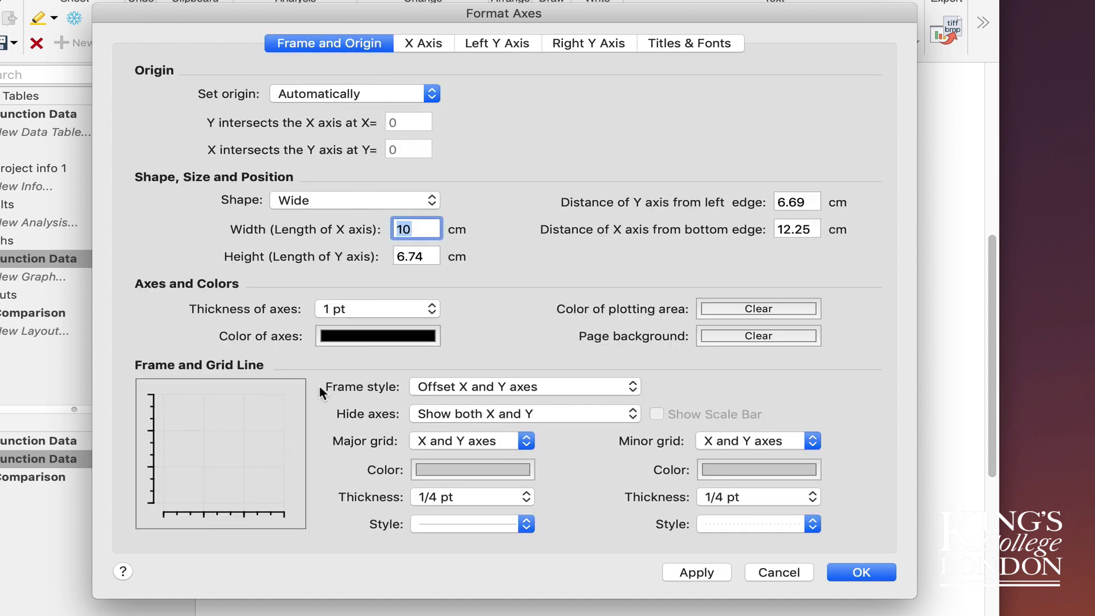
click(465, 386)
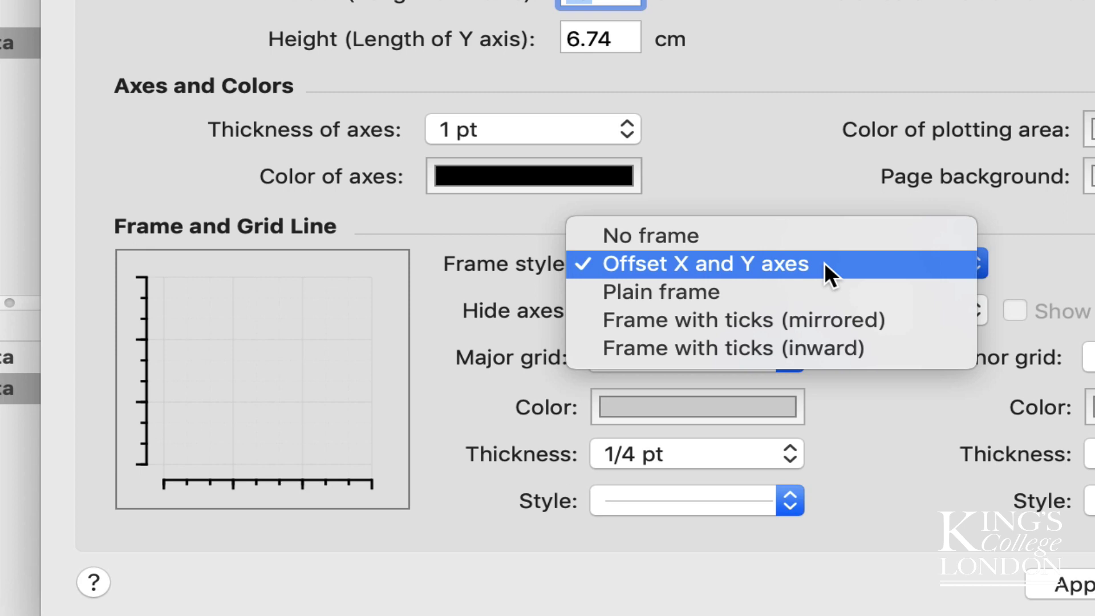
click(824, 261)
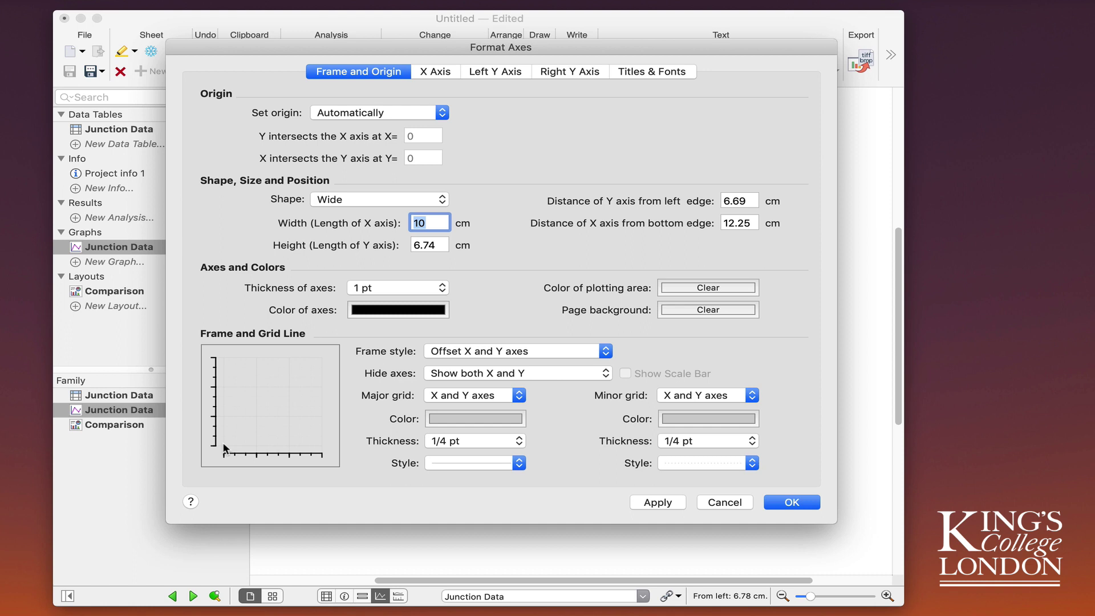
click(780, 501)
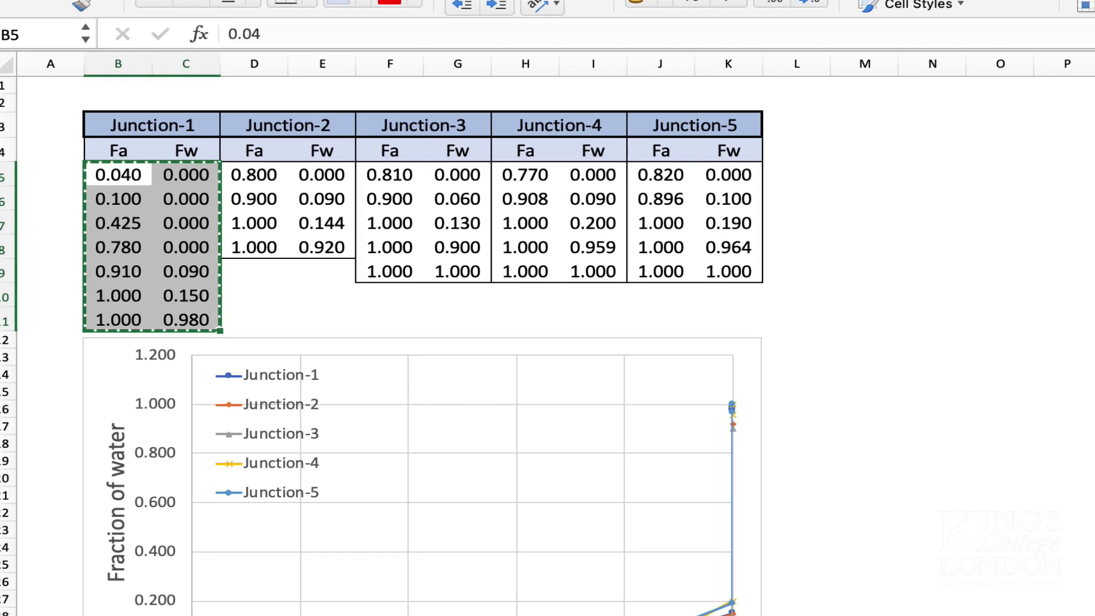
- Select D5:E8 in Excel and copy the Junction-2 values
drag(274, 174, 349, 255)
right_click(331, 245)
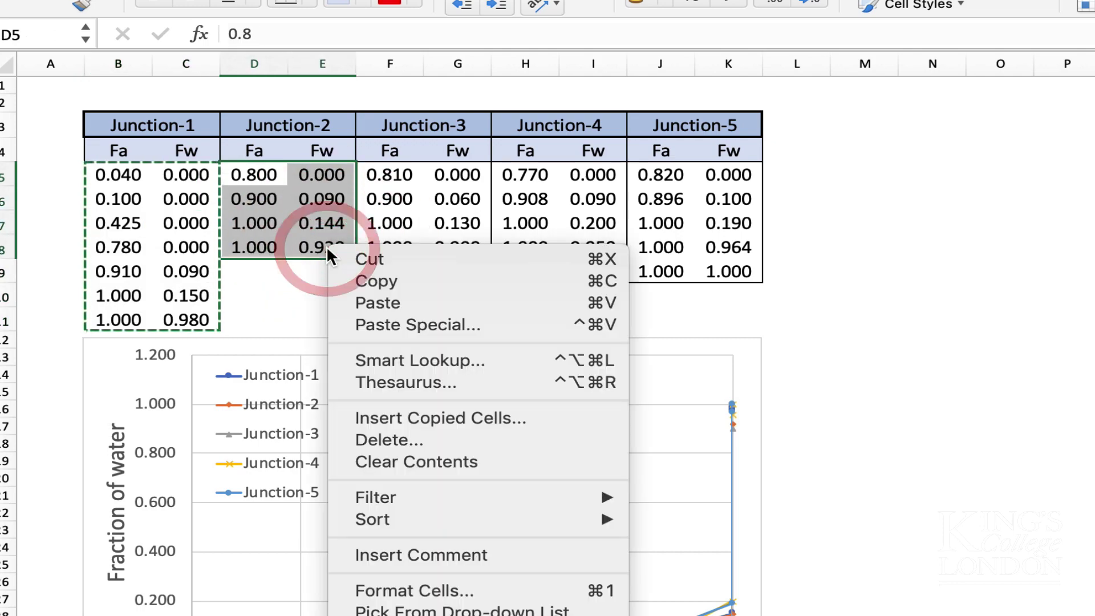
click(367, 280)
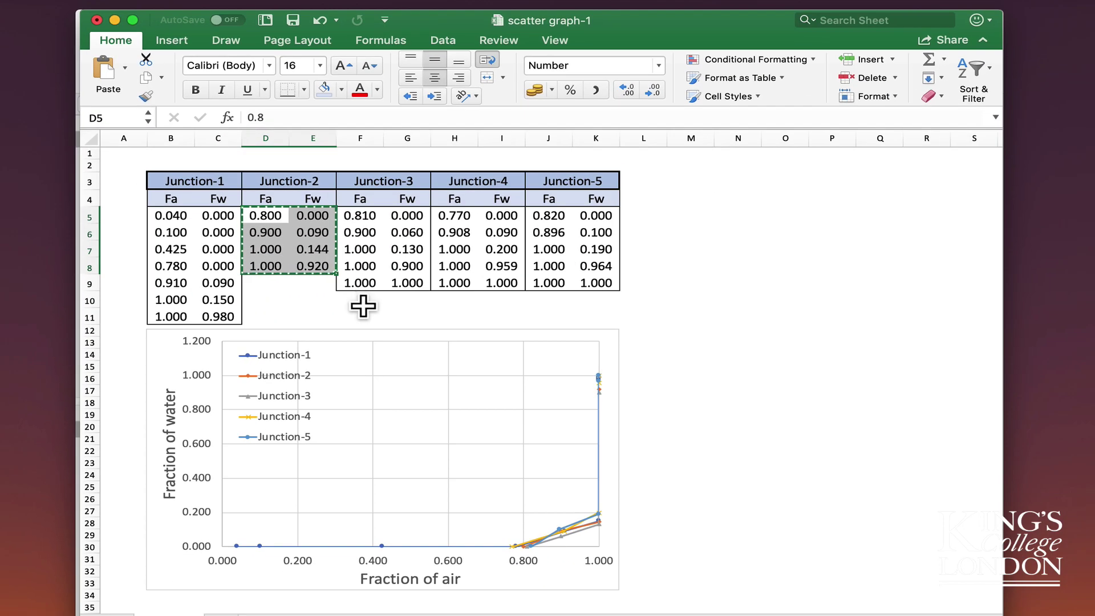
- Paste the Junction-2 values into rows 9–12 and view them on the Junction Data graph
key(super+Tab)
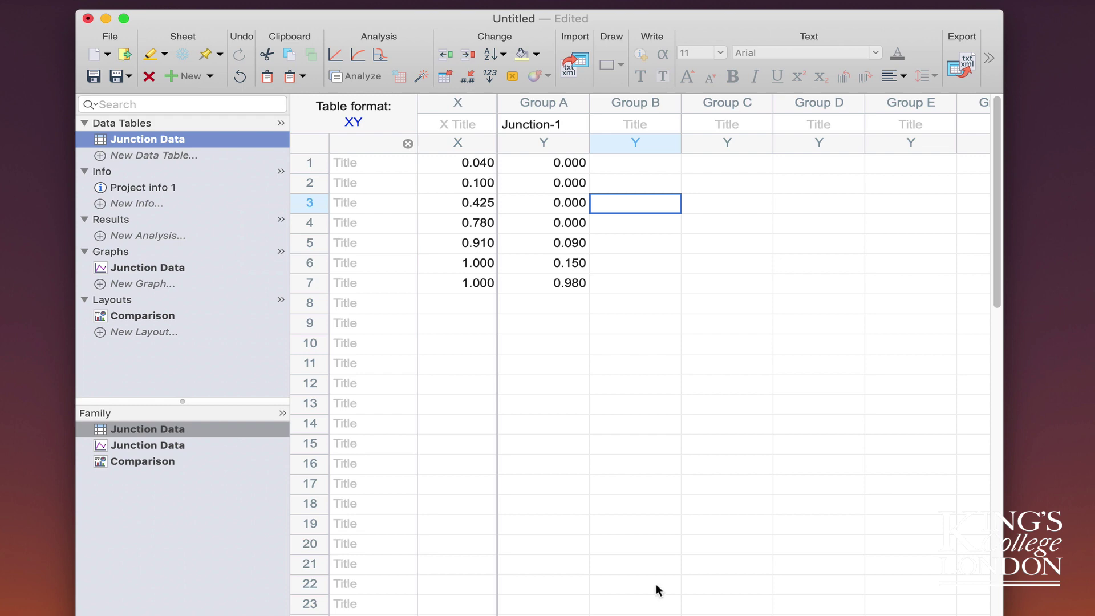
click(458, 324)
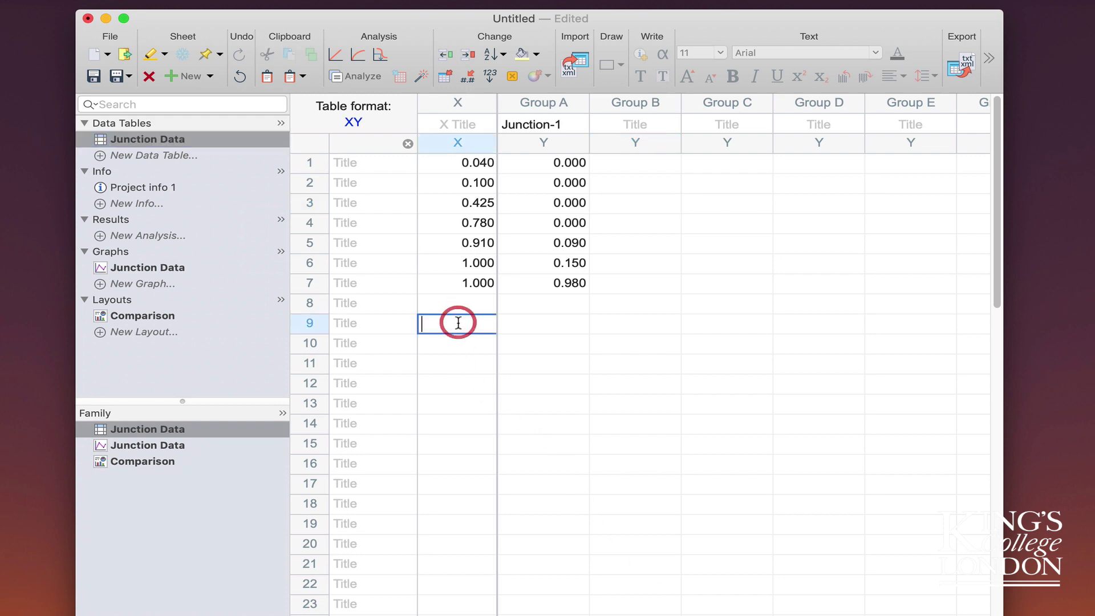
right_click(458, 323)
click(480, 361)
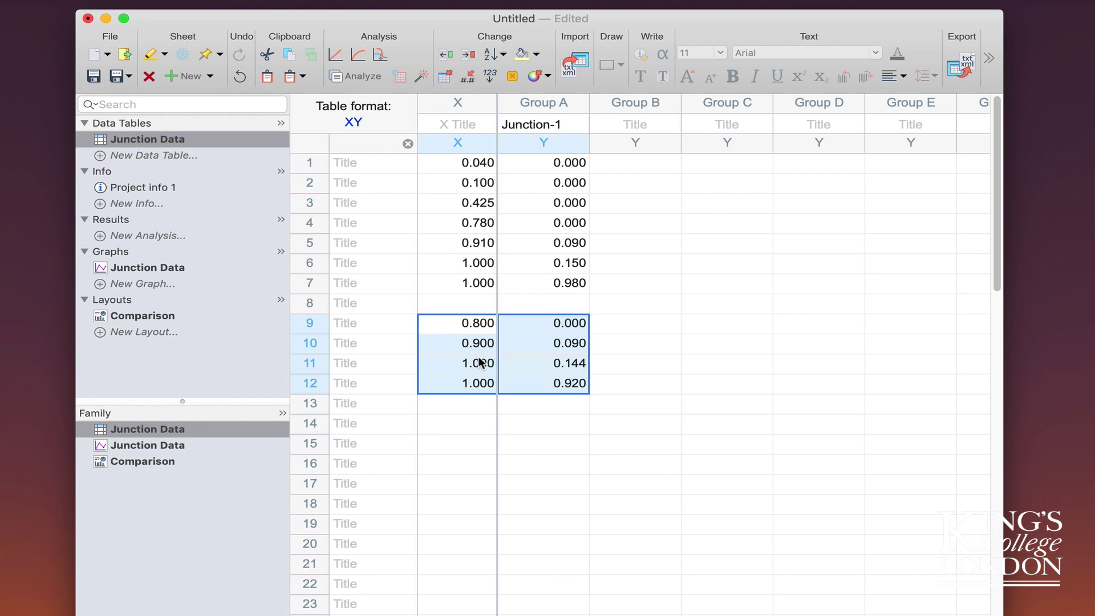
click(525, 402)
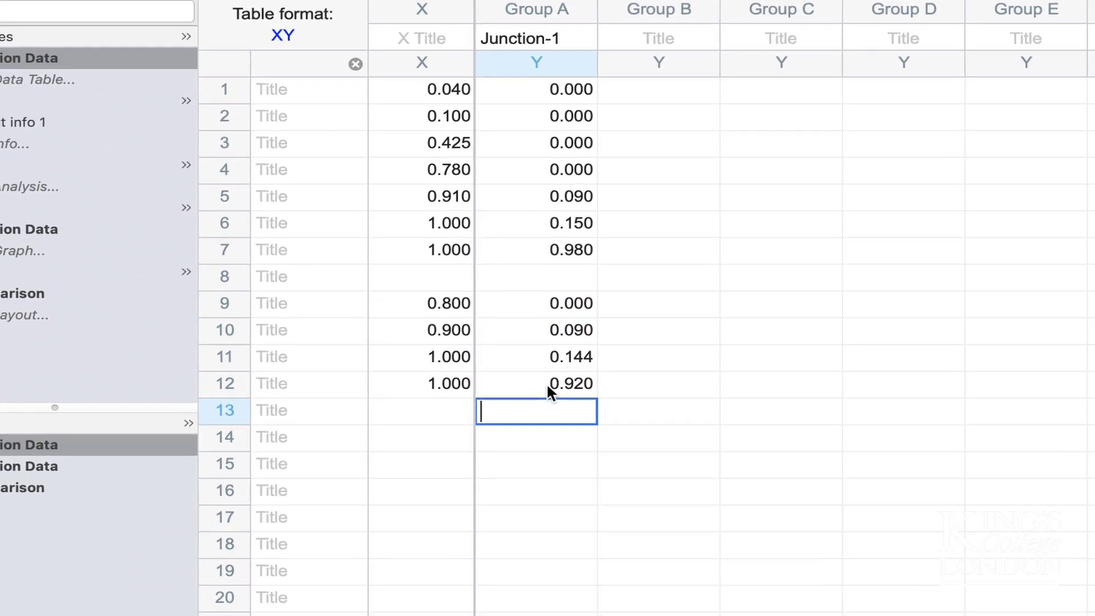
click(29, 466)
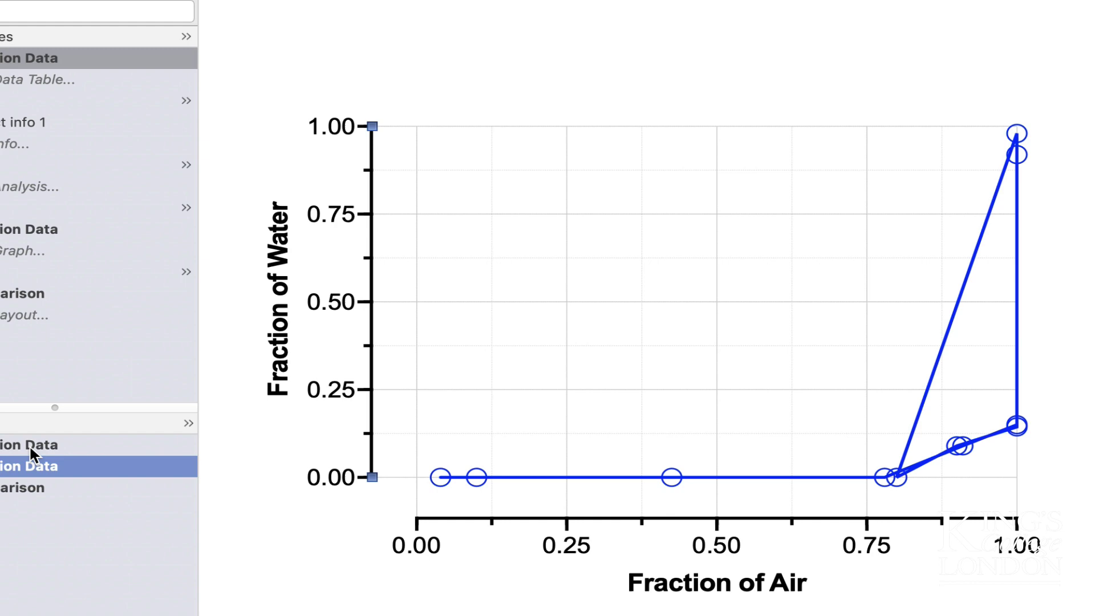
- Cut the Group A Y values in rows 9–12 and paste them into Group B
click(29, 443)
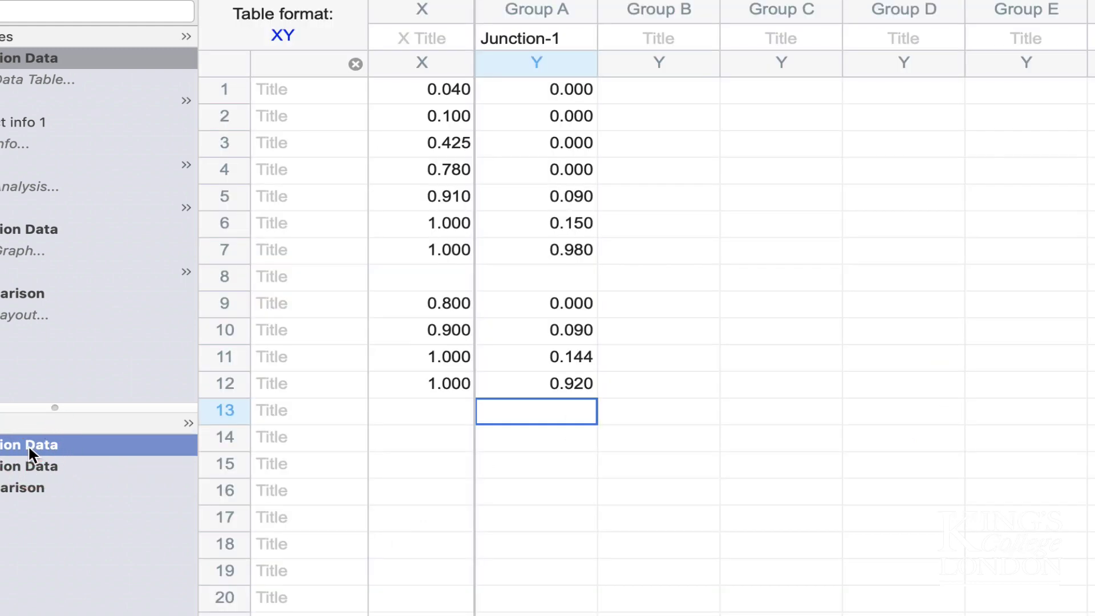
drag(565, 304, 559, 377)
right_click(559, 381)
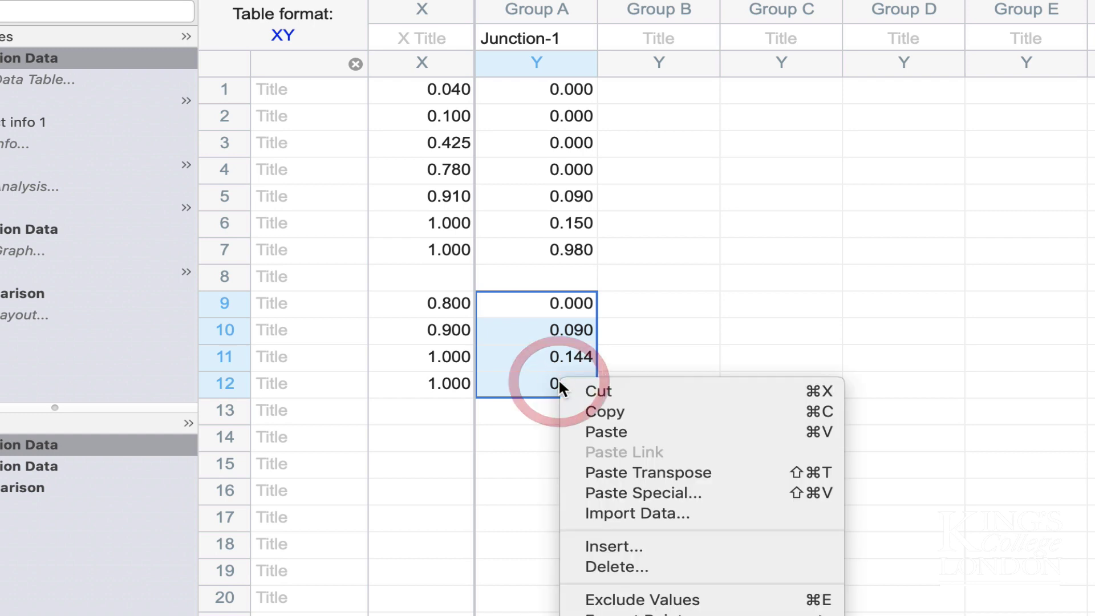
click(600, 390)
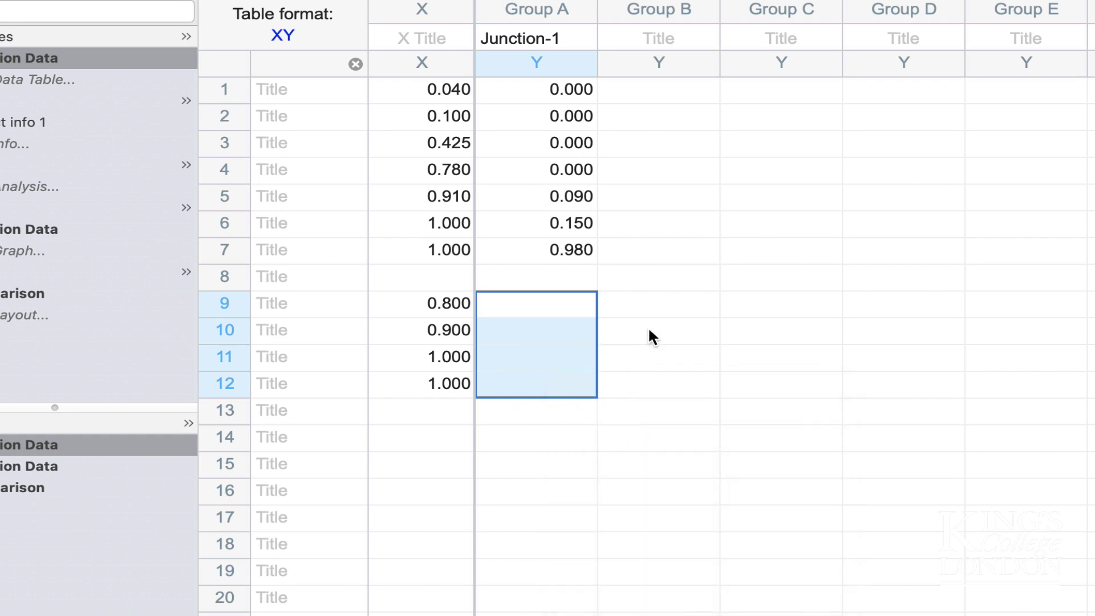
click(652, 303)
right_click(651, 297)
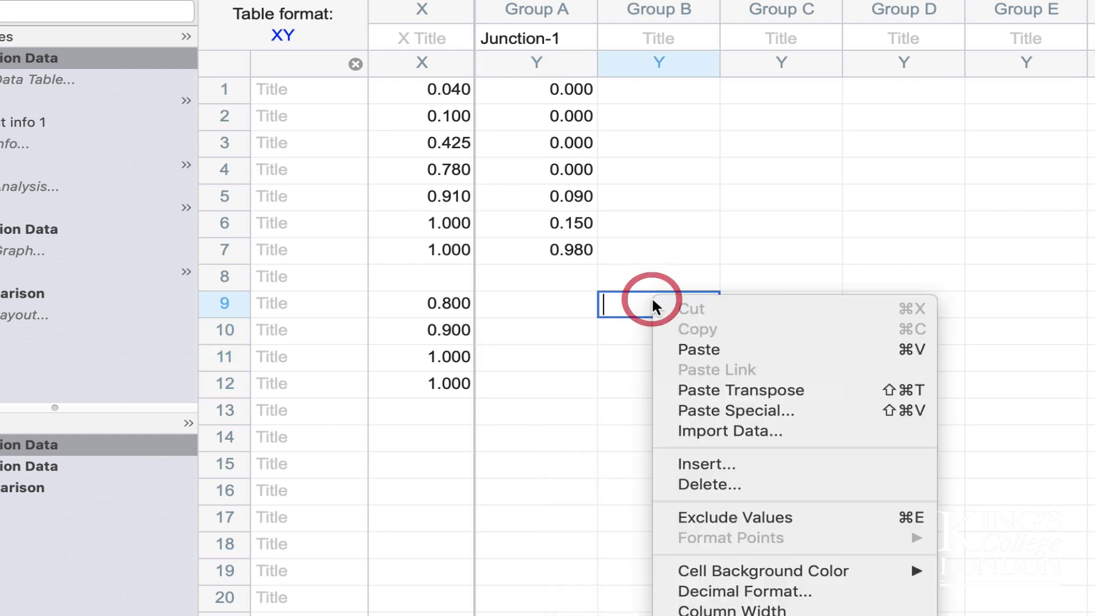
click(681, 349)
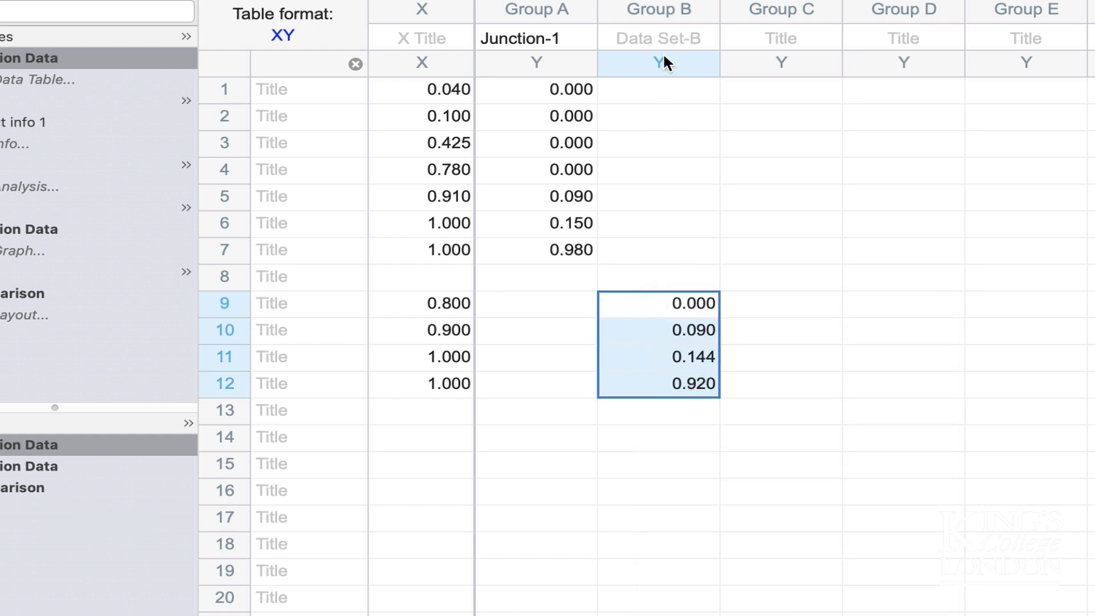
- Title the Group B column Junction-2
click(663, 37)
text(Junction-2)
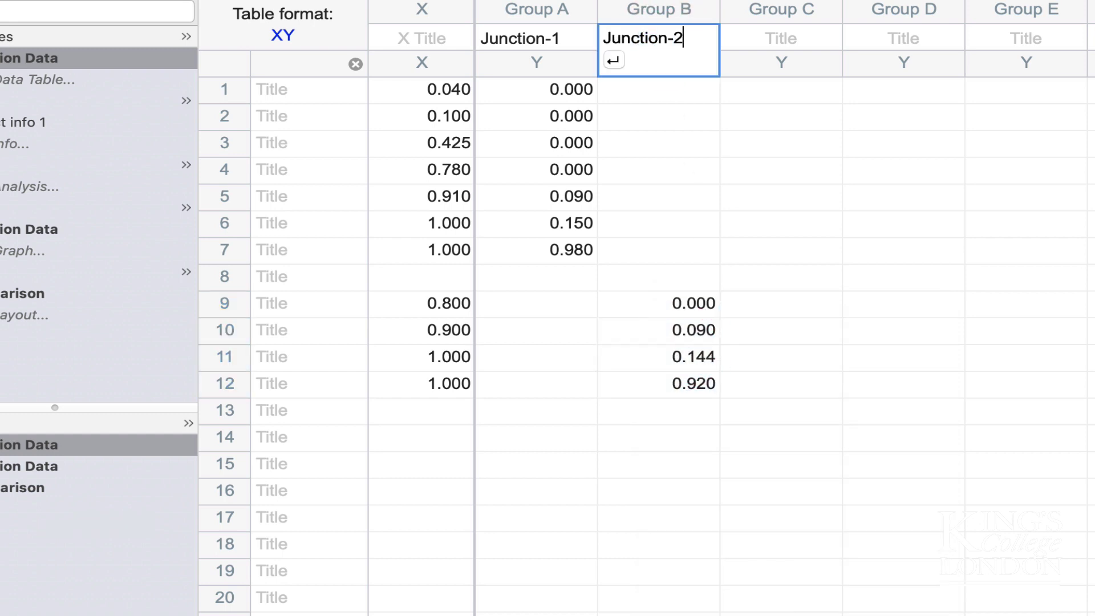
key(Return)
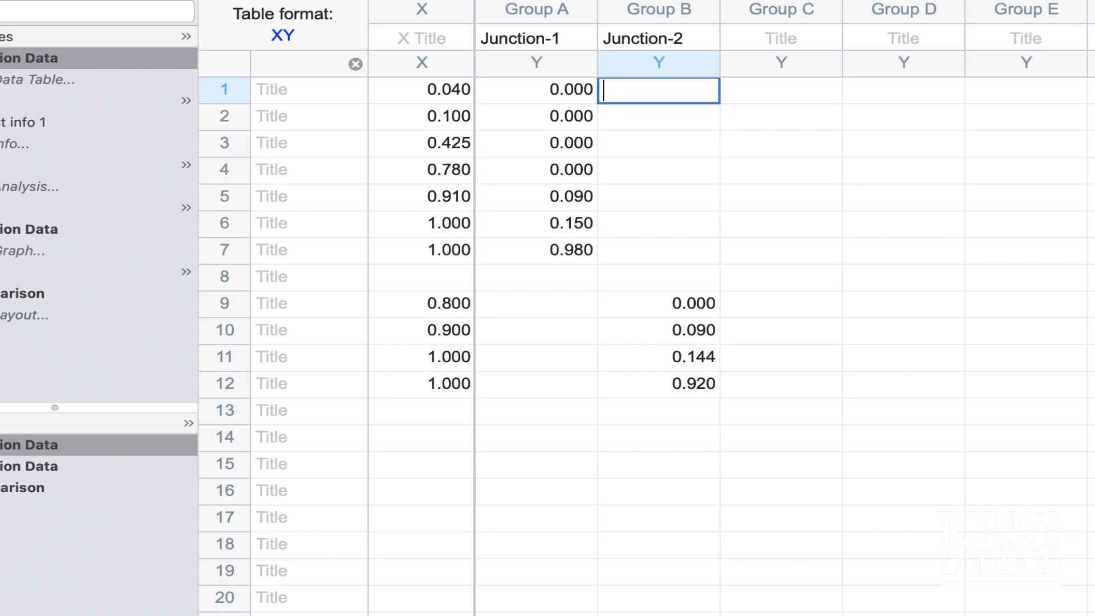
- View the Junction Data graph to check Junction-1 and Junction-2 plot as separate series
click(61, 466)
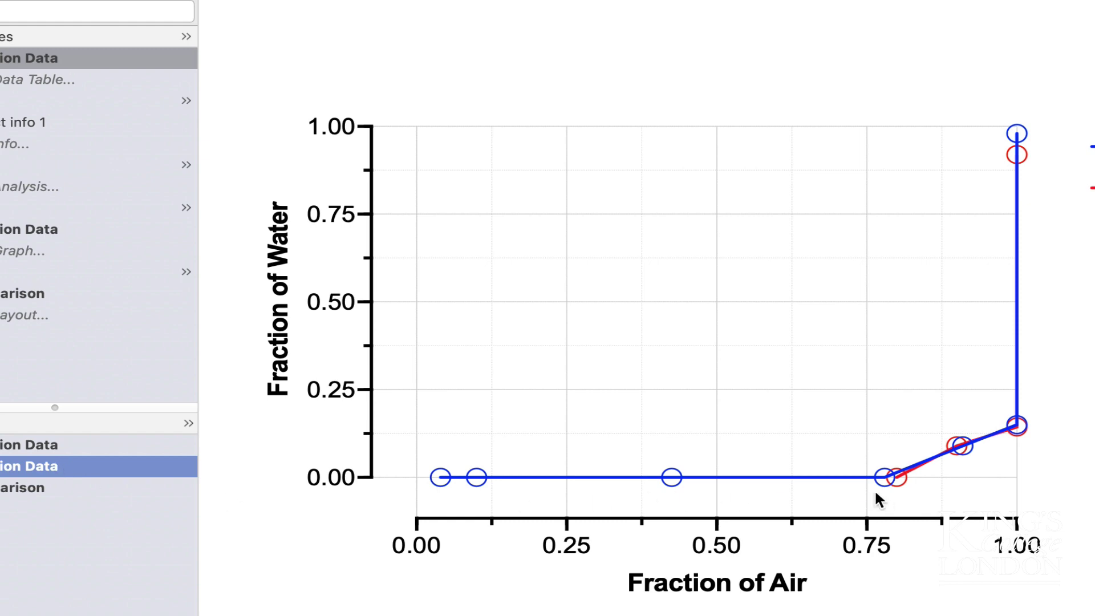
mouse_move(1016, 426)
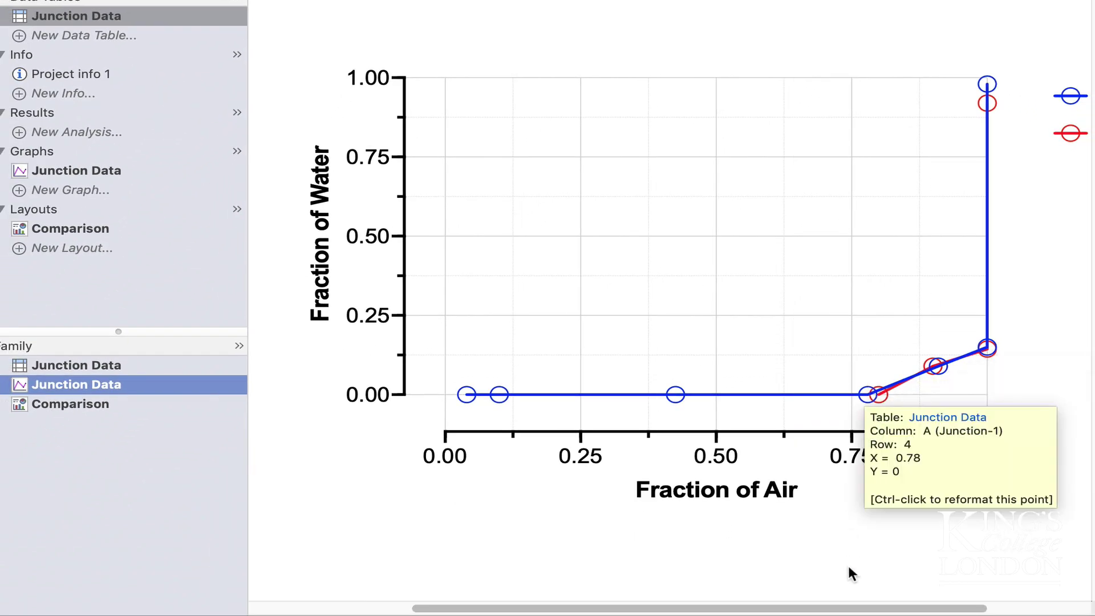
drag(850, 608, 963, 604)
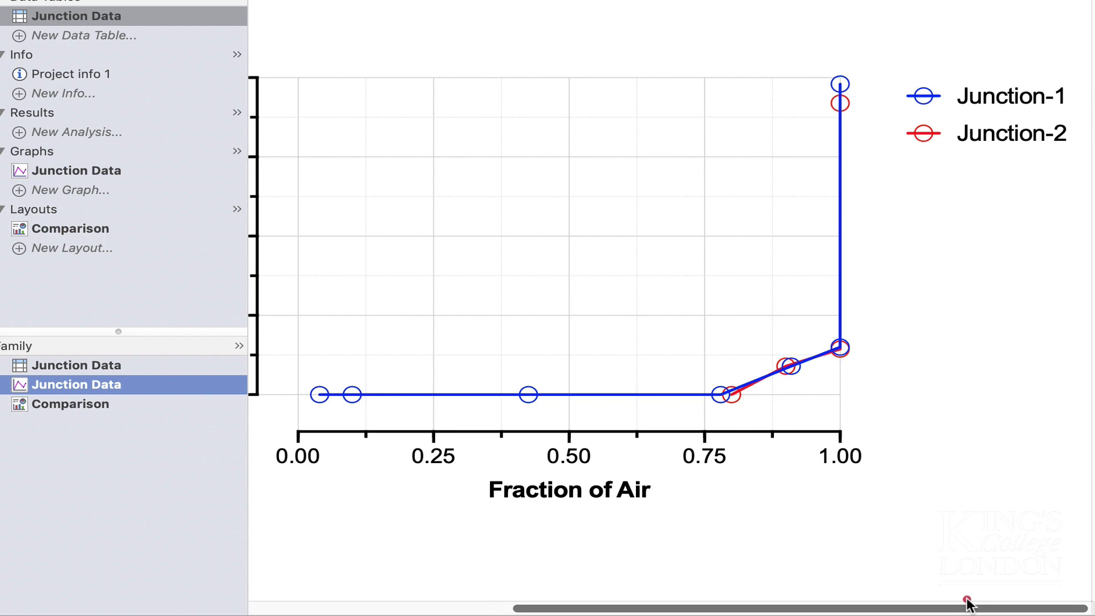
drag(969, 601, 810, 609)
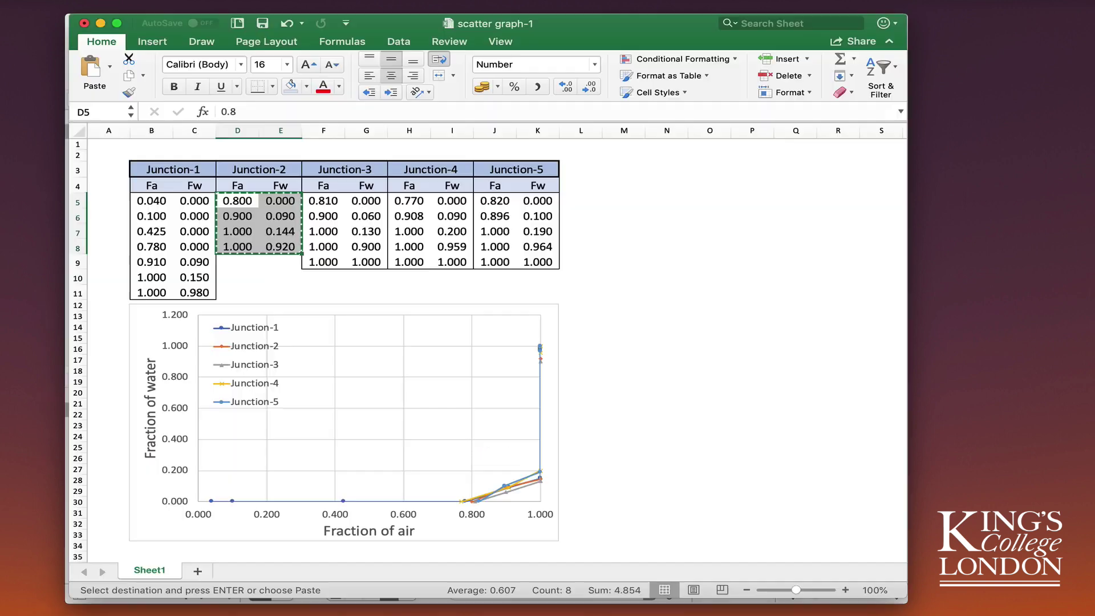
- Copy Junction-3 from Excel into rows 14–18 and move its Y values into Group C
drag(323, 200, 377, 265)
key(super+c)
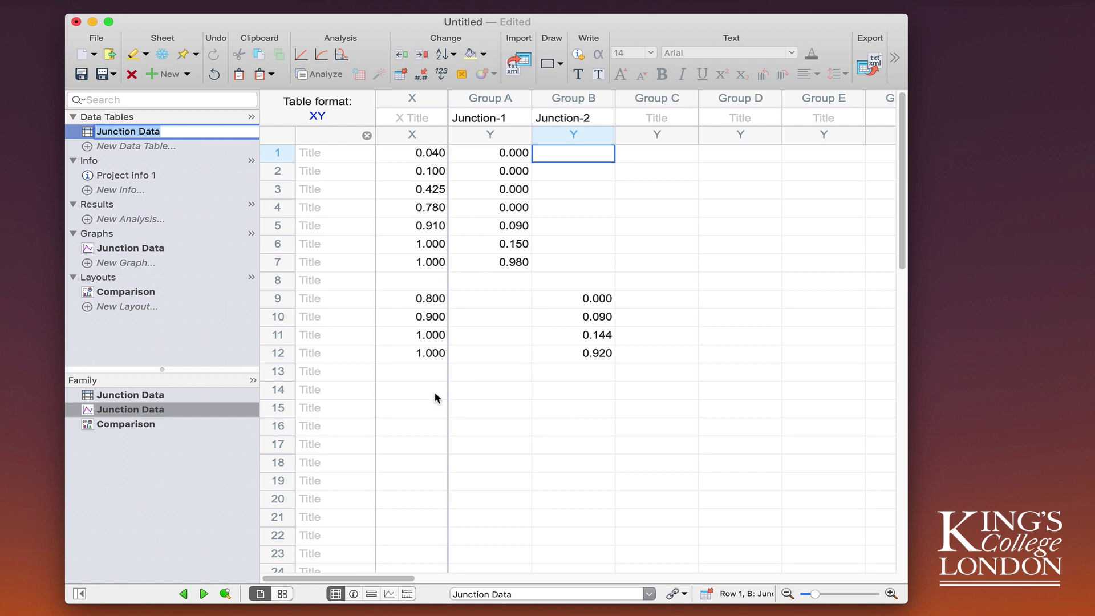
click(432, 394)
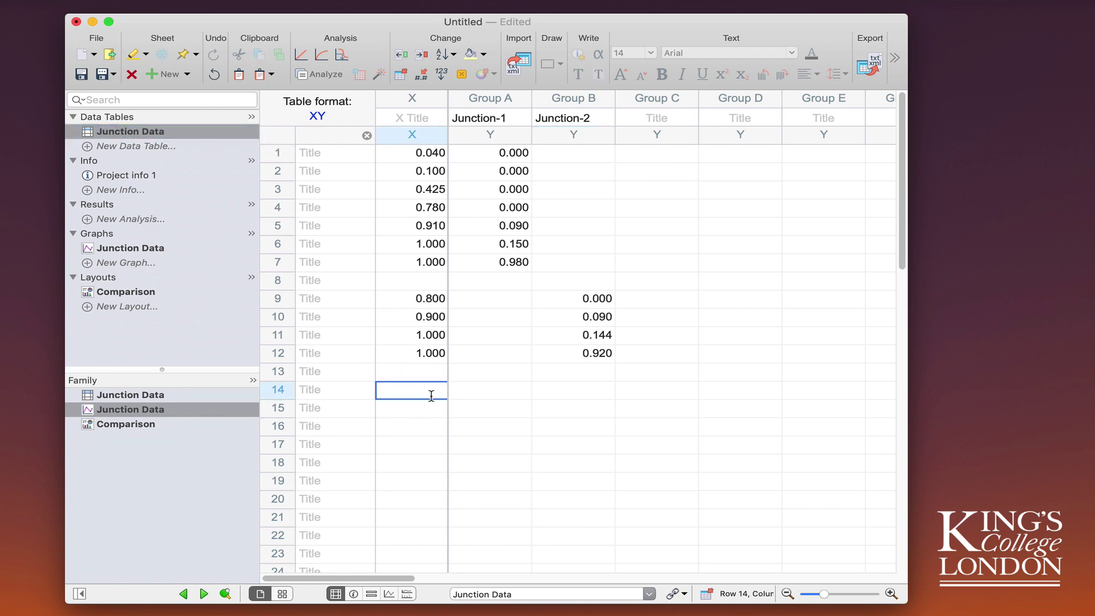
key(super+v)
drag(511, 462, 653, 391)
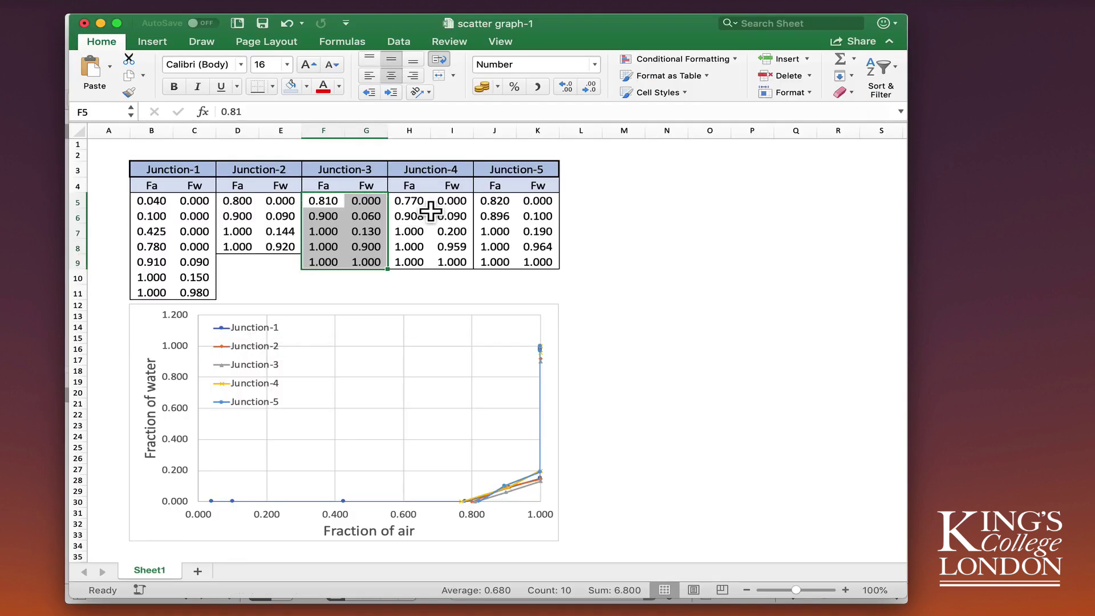
- Copy Junction-4 from Excel into rows 20–24 and move its Y values into Group D
drag(435, 204, 502, 268)
key(super+c)
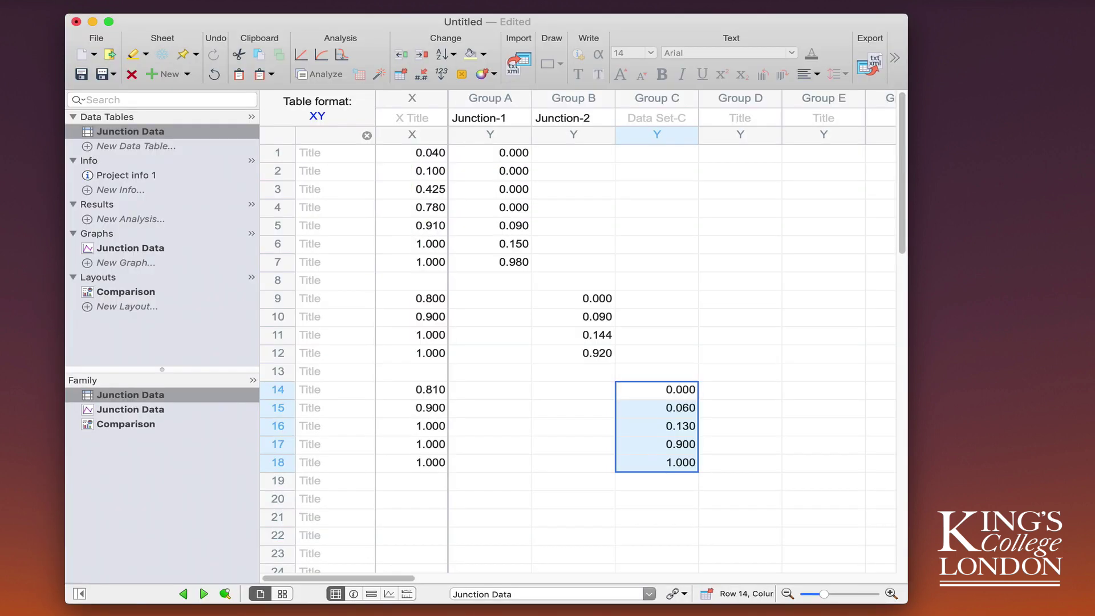
click(434, 499)
key(super+v)
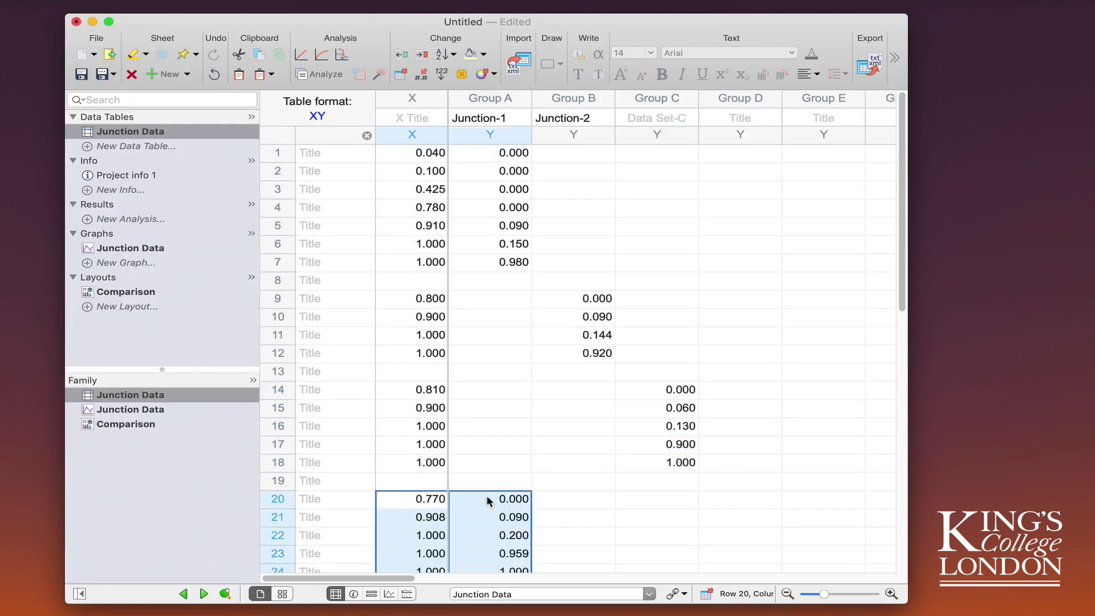
drag(488, 501, 720, 292)
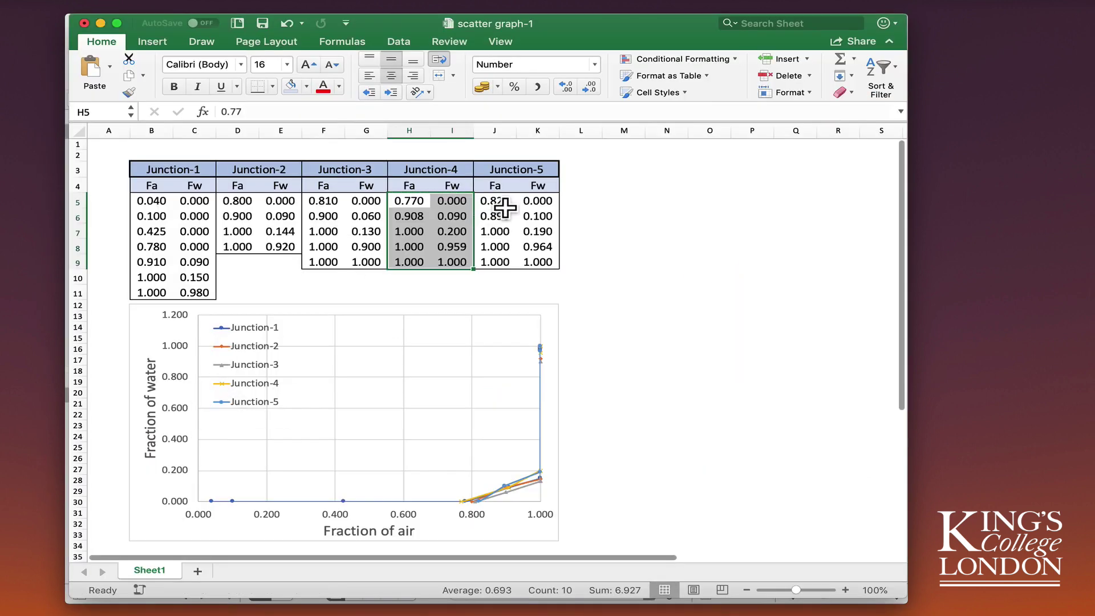
- Paste Junction-5 into rows 26–30 and move its Y values into Group E
drag(526, 204, 543, 276)
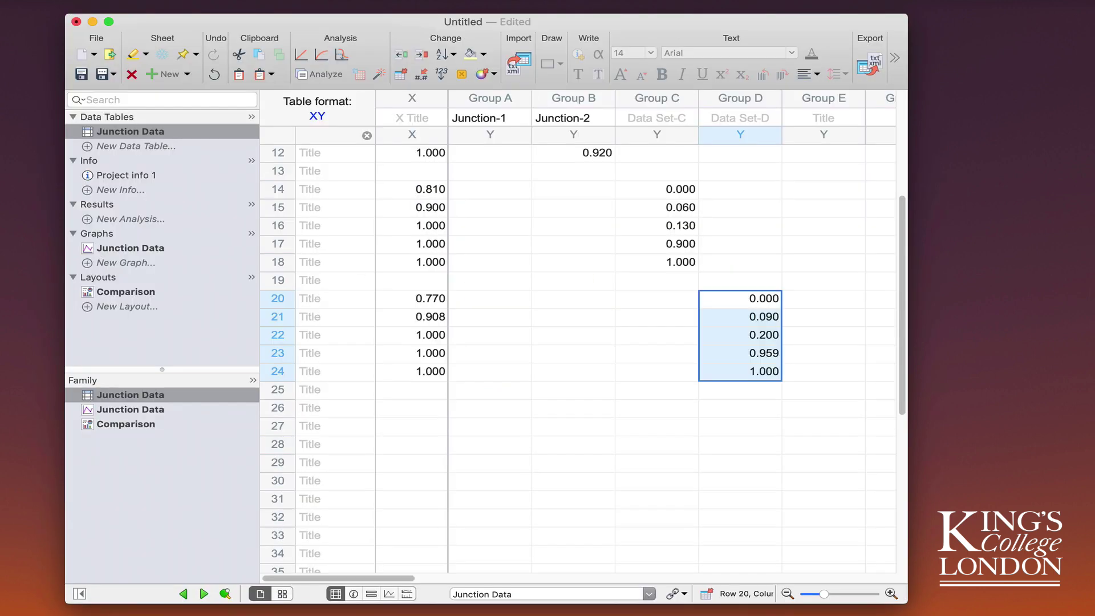
click(437, 410)
key(super+v)
key(super+x)
click(798, 409)
key(super+v)
scroll(747, 433, down, 3)
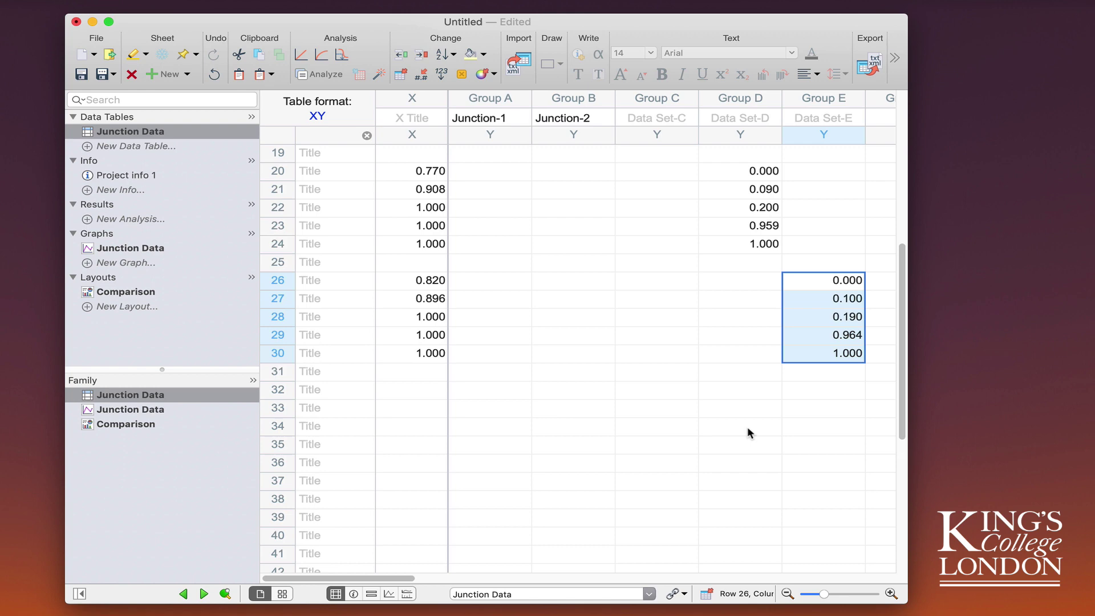
scroll(747, 433, up, 6)
- Title Groups C–E Junction-3, Junction-4 and Junction-5, then view the Junction Data graph
click(644, 119)
text(Junction-3)
key(Tab)
text(Junction-4)
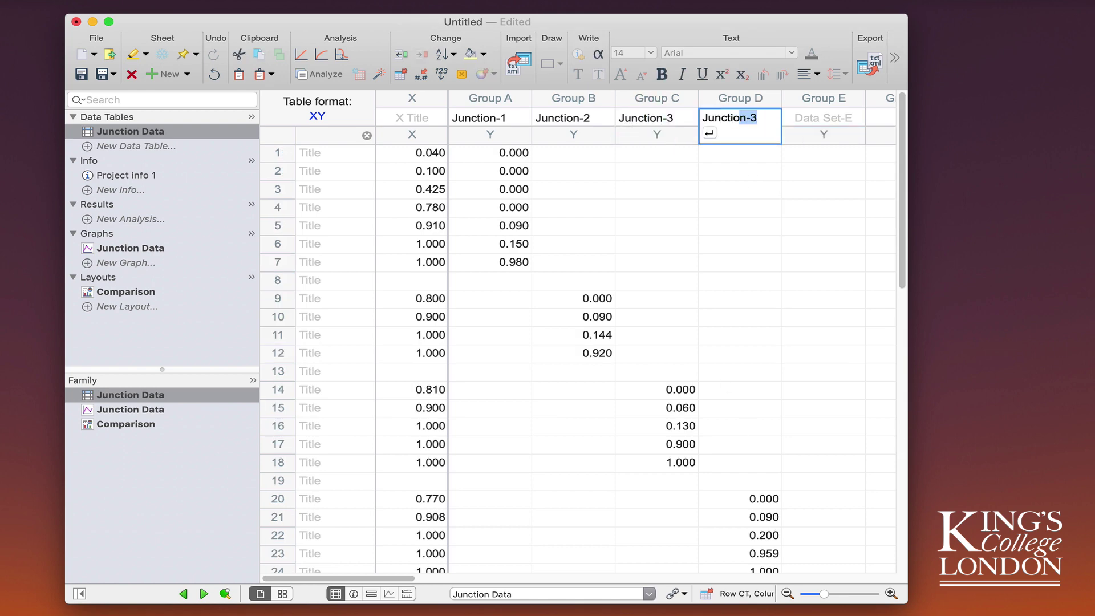
key(Tab)
text(Junction-5)
key(Return)
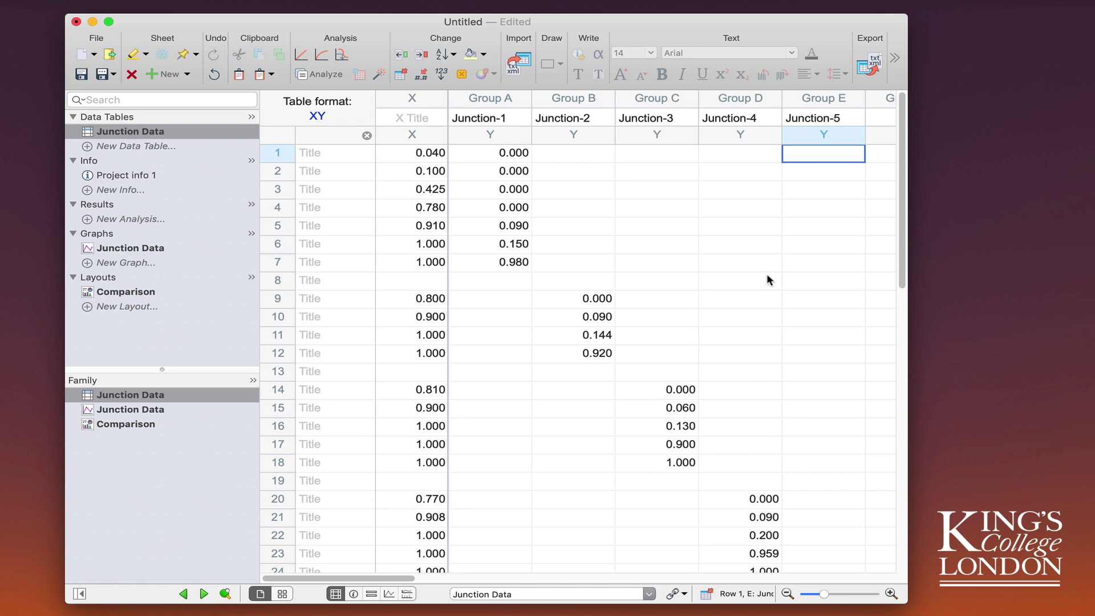
scroll(766, 272, down, 1)
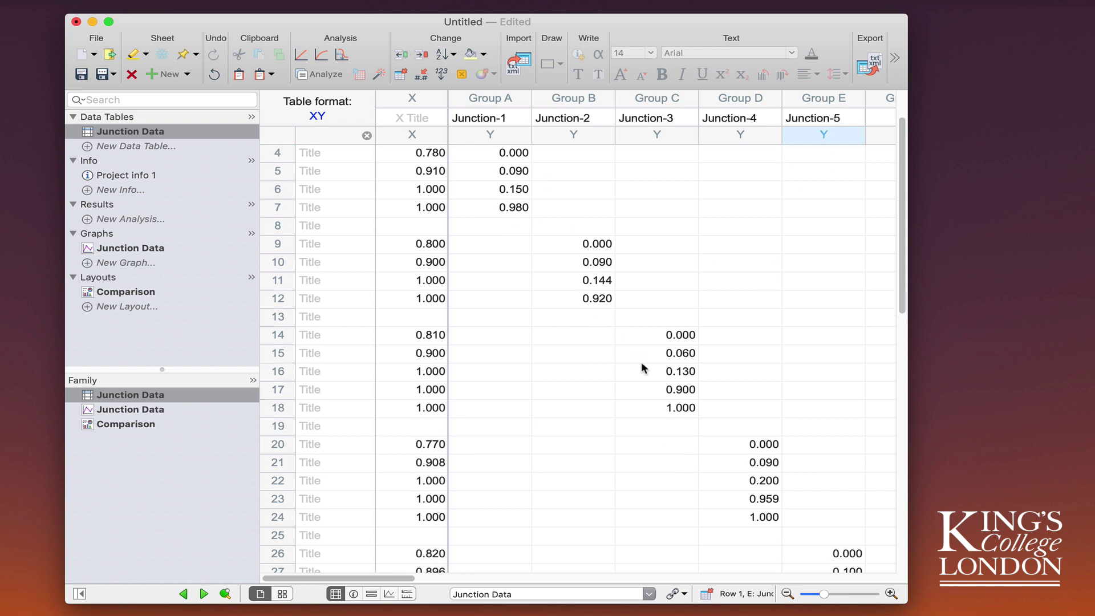
click(147, 410)
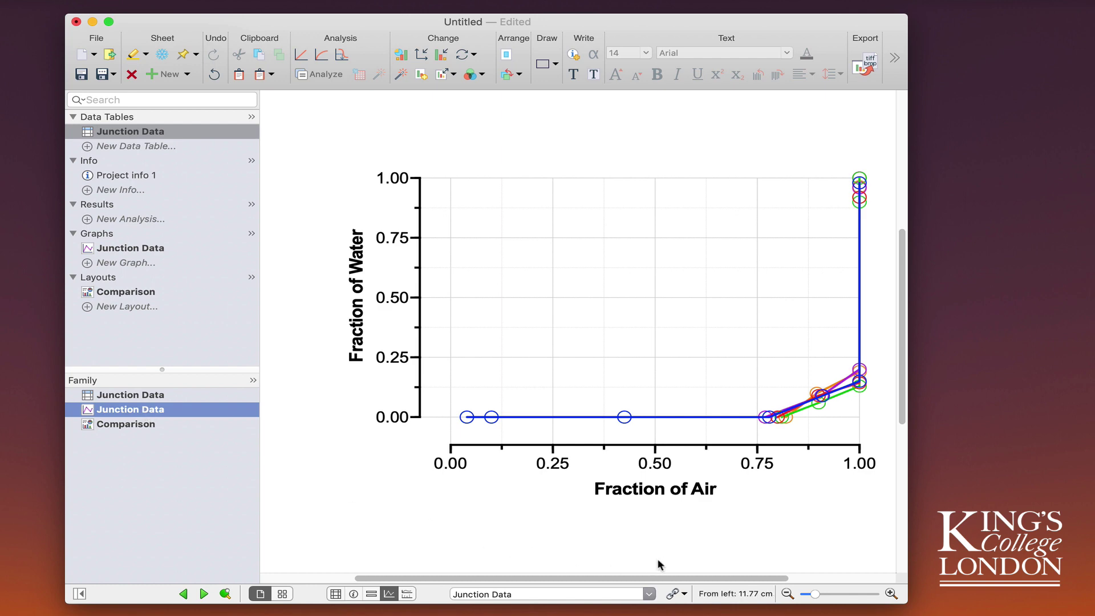
- Drag the five-series Junction legend into the empty upper-left corner of the Junction Data plot
drag(814, 595, 857, 582)
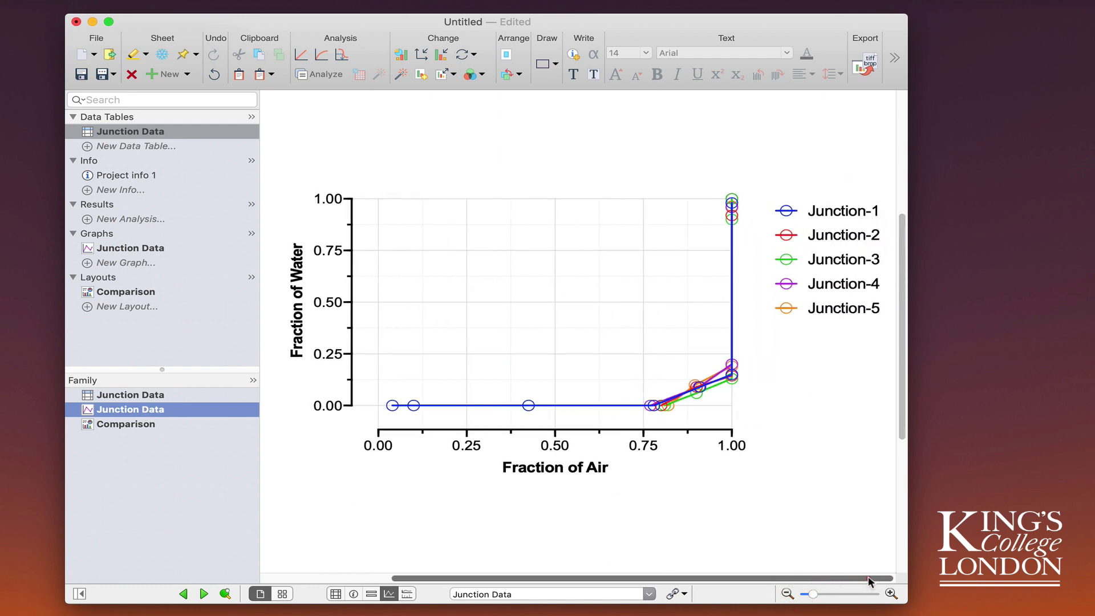
click(802, 199)
drag(802, 199, 869, 328)
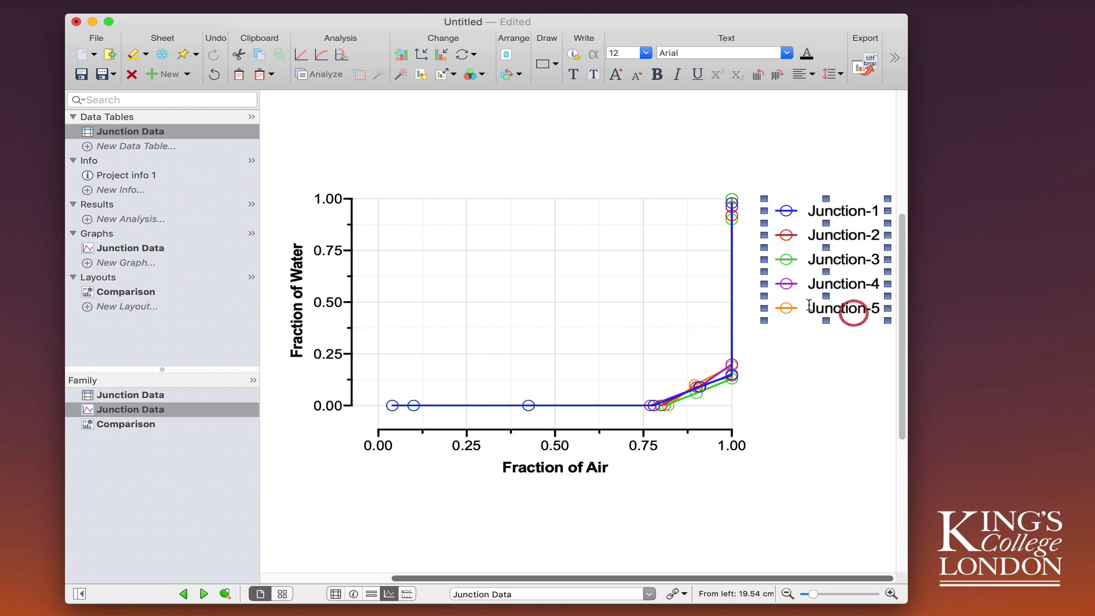
drag(767, 313, 385, 317)
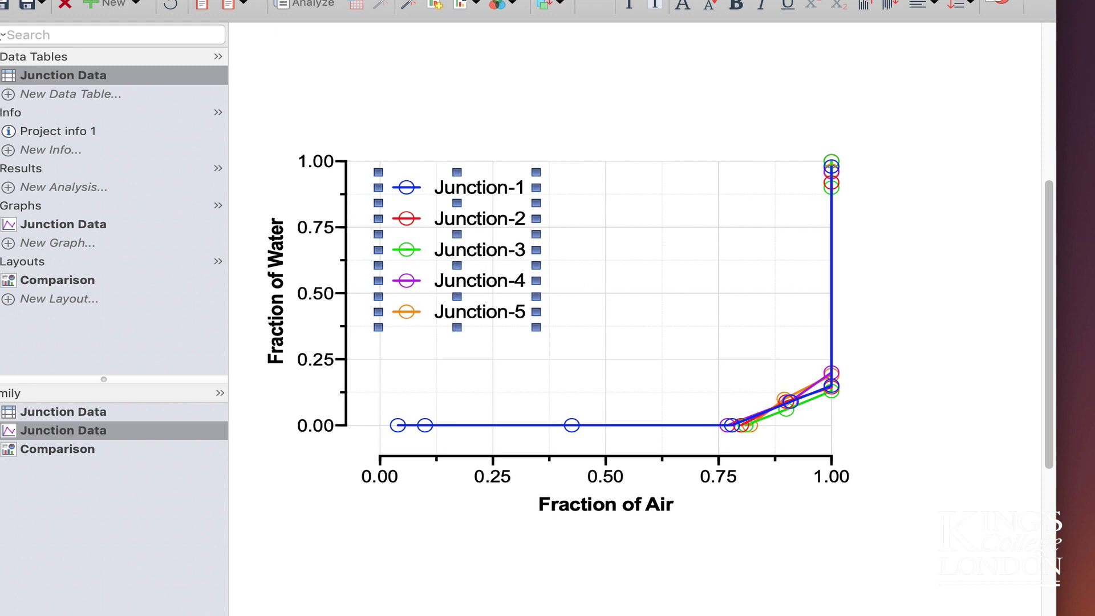
key(super+equal)
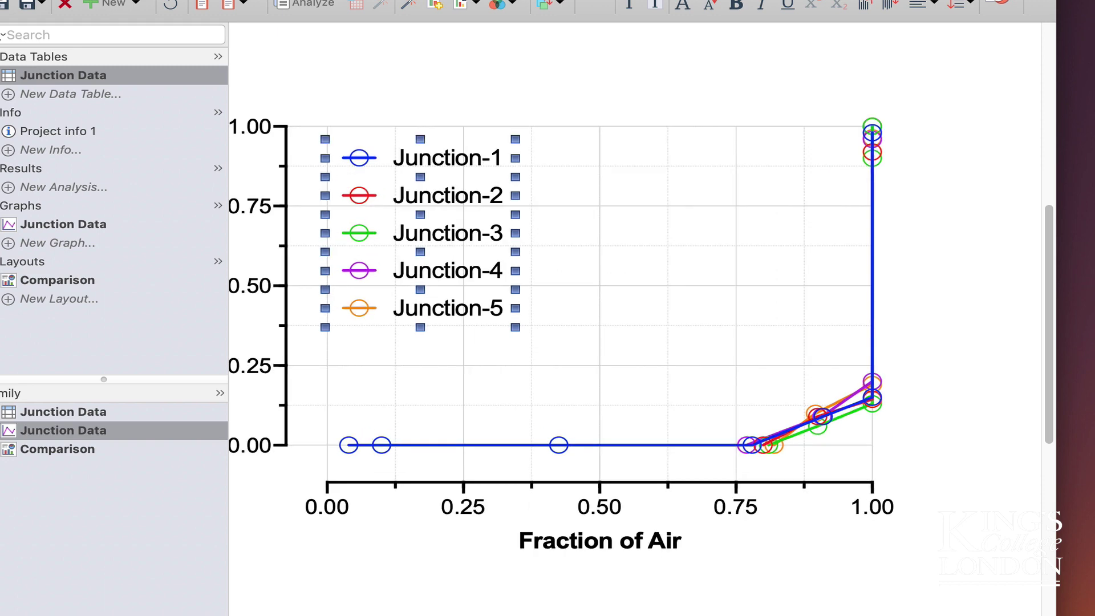
scroll(570, 331, left, 3)
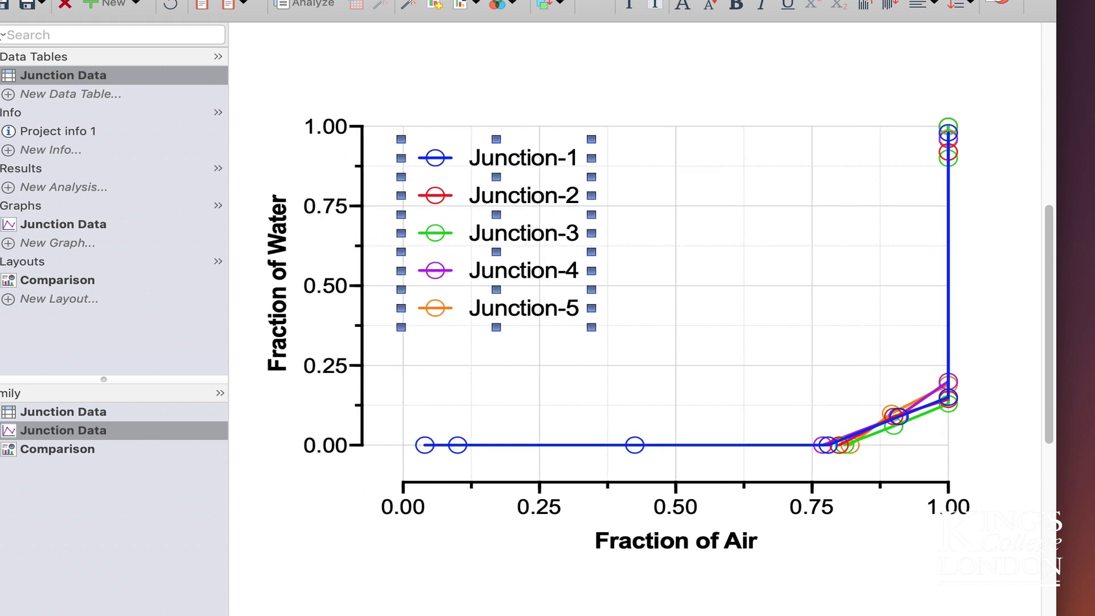
click(468, 509)
mouse_move(433, 454)
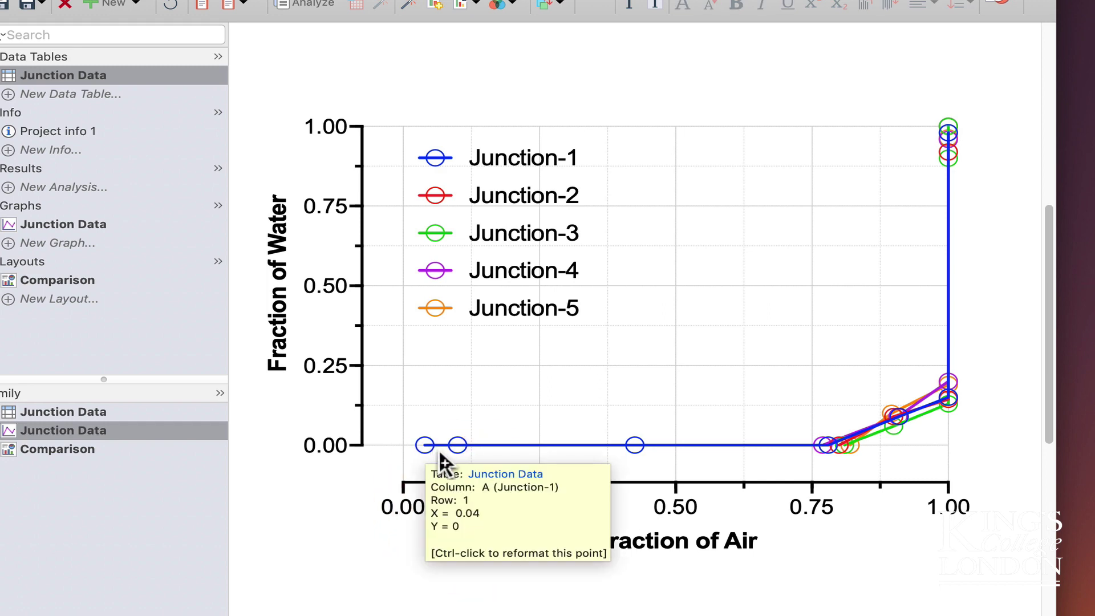
double_click(513, 445)
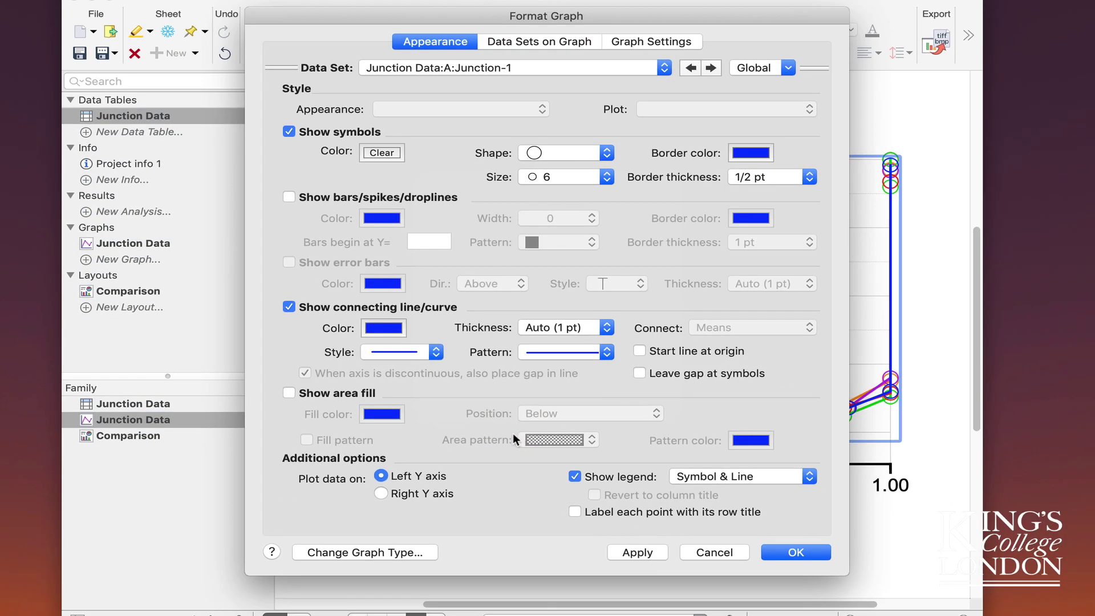
click(712, 68)
click(713, 68)
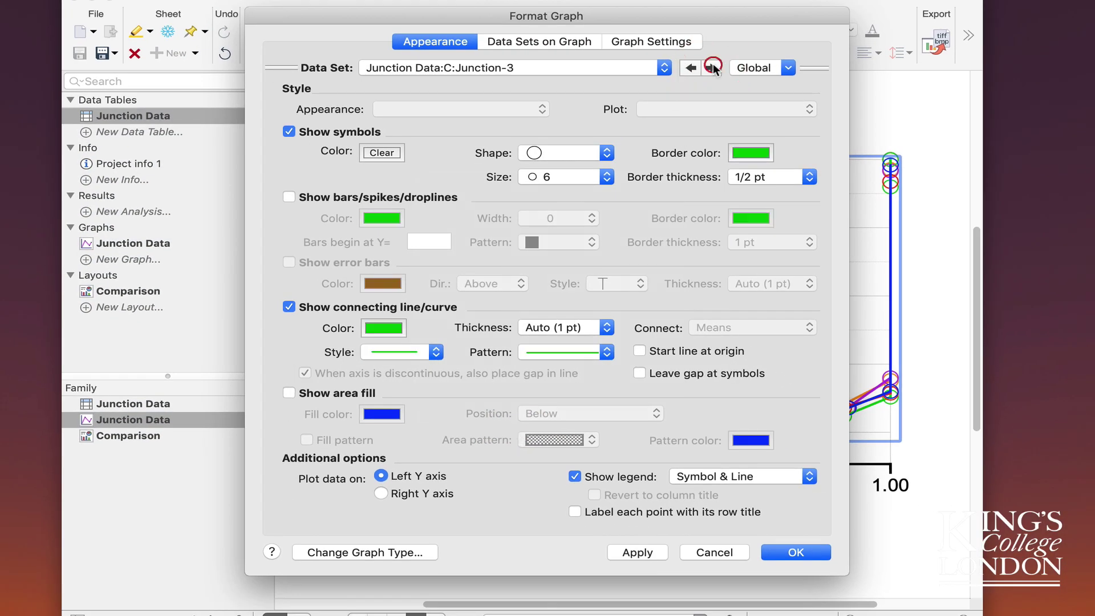
click(713, 68)
click(713, 68)
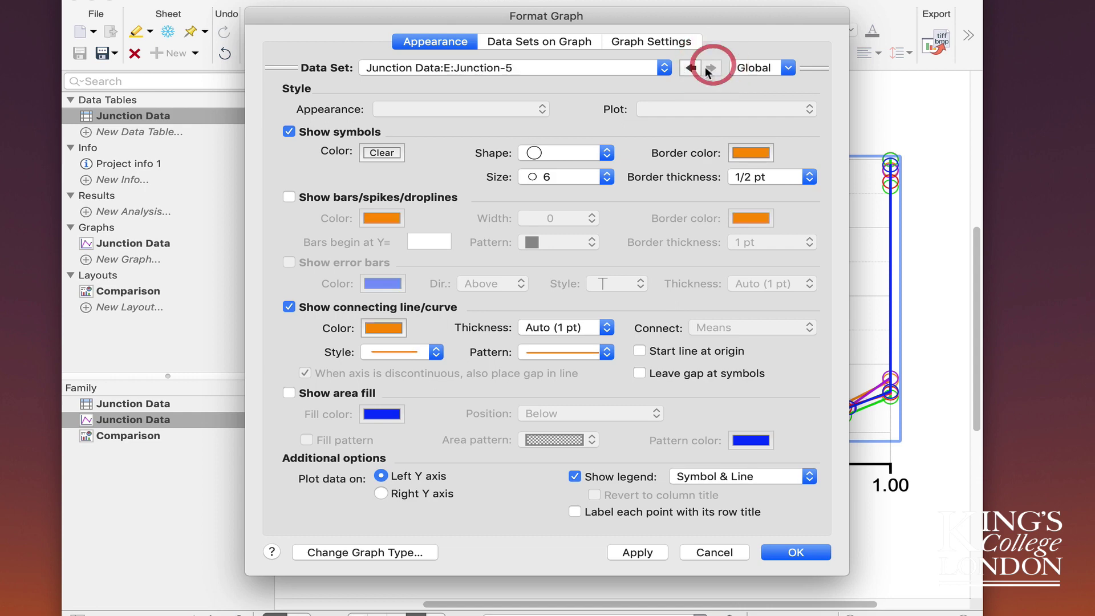
click(690, 68)
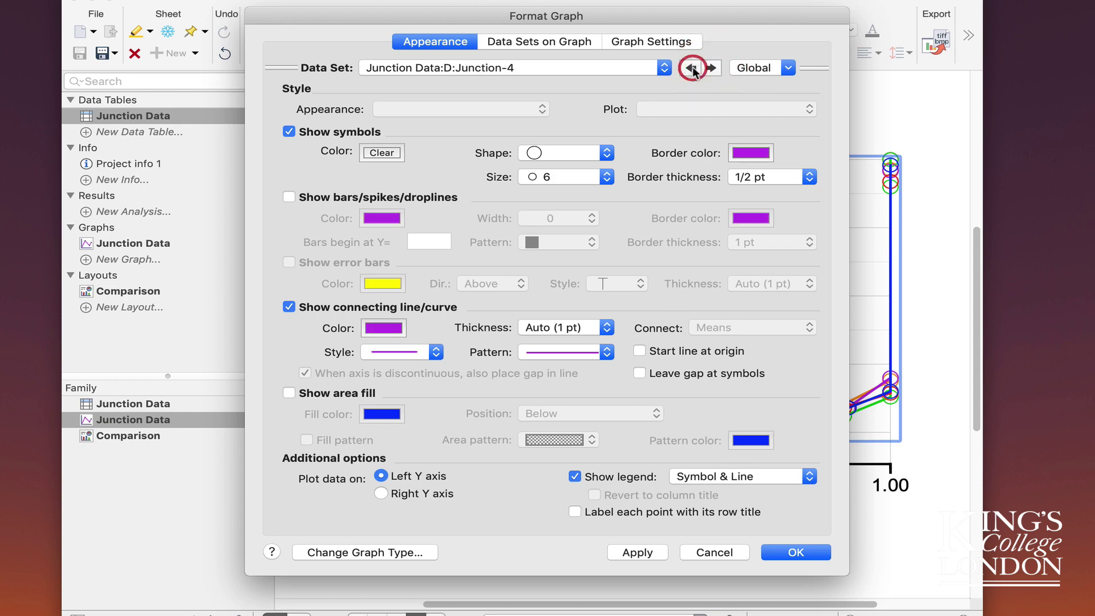
click(691, 68)
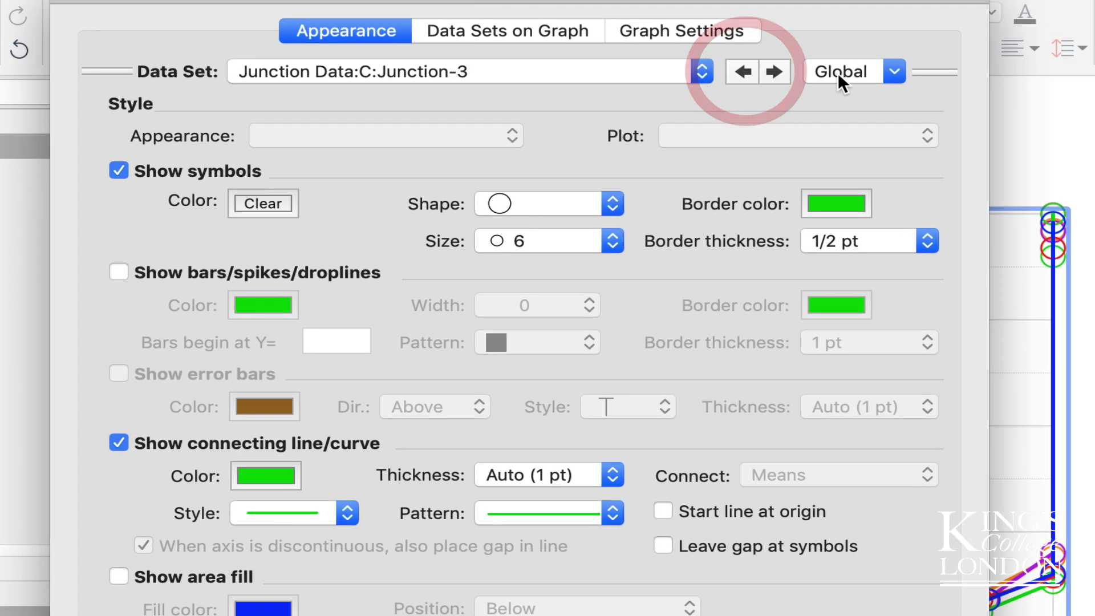
click(893, 71)
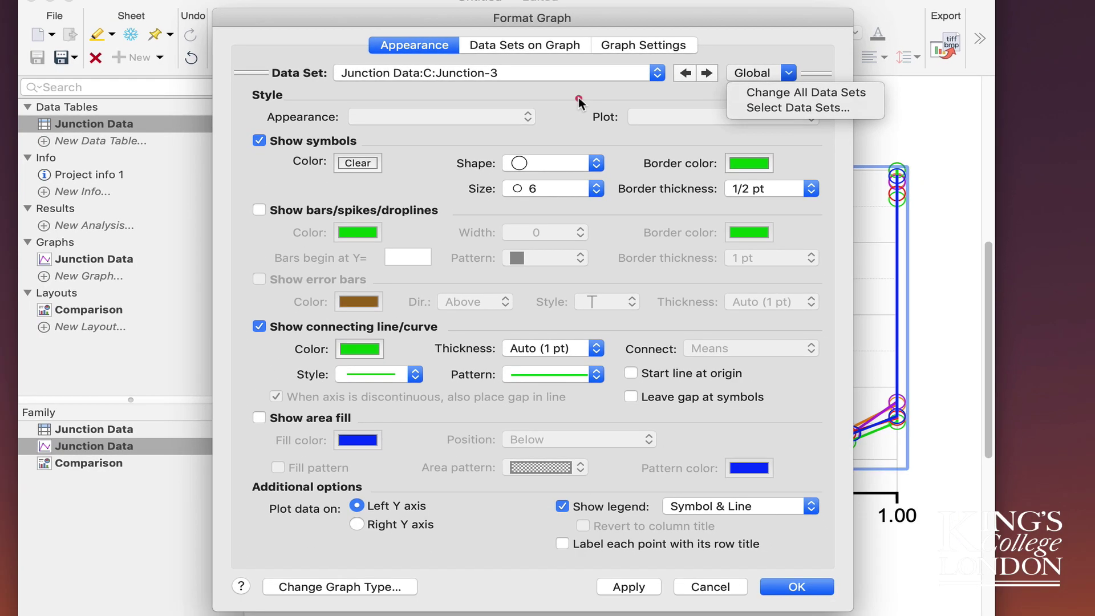
click(586, 106)
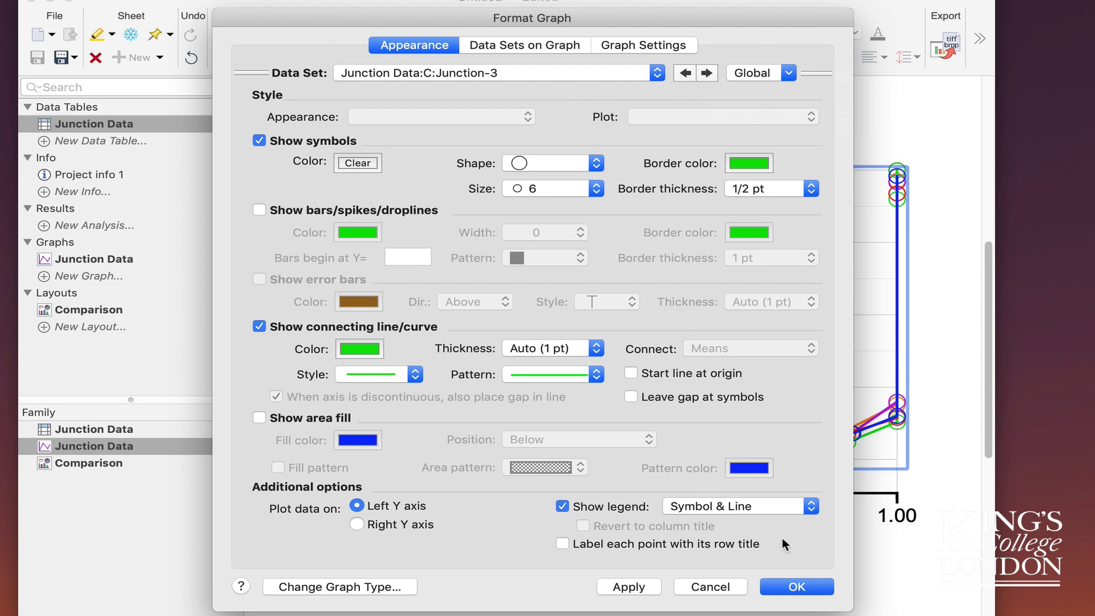
click(795, 586)
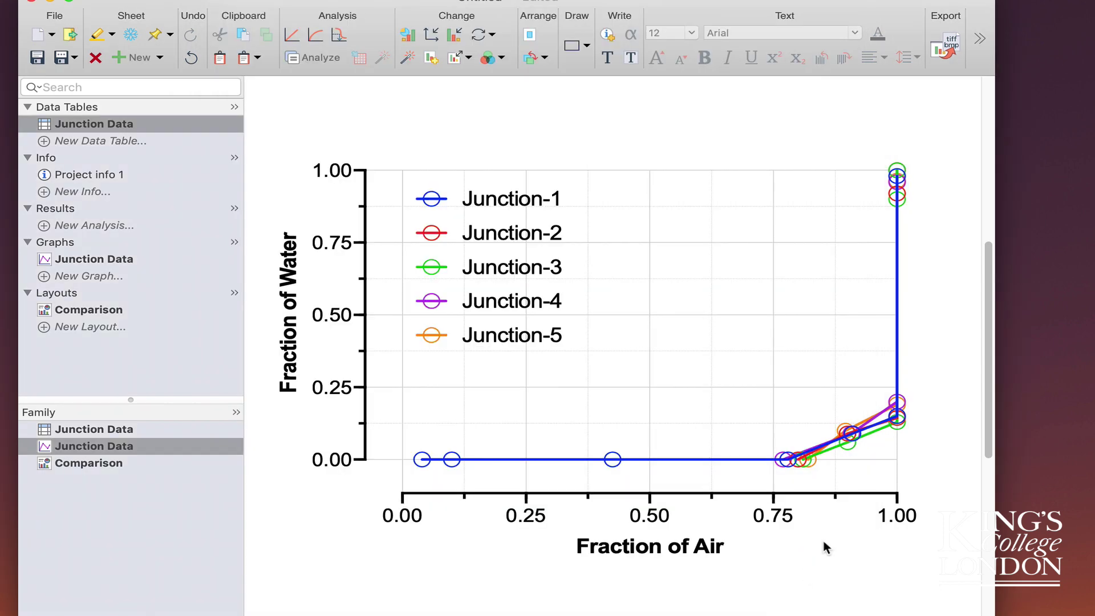
click(822, 544)
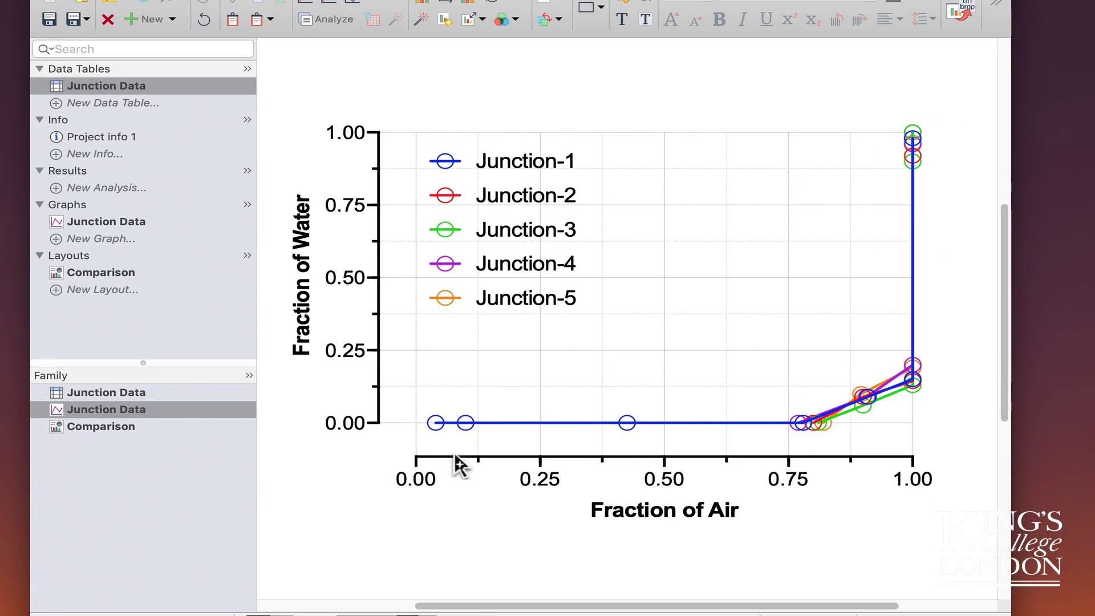
- Open the Comparison layout and shift the Junction Data graph right to sit directly above the Excel chart
click(107, 428)
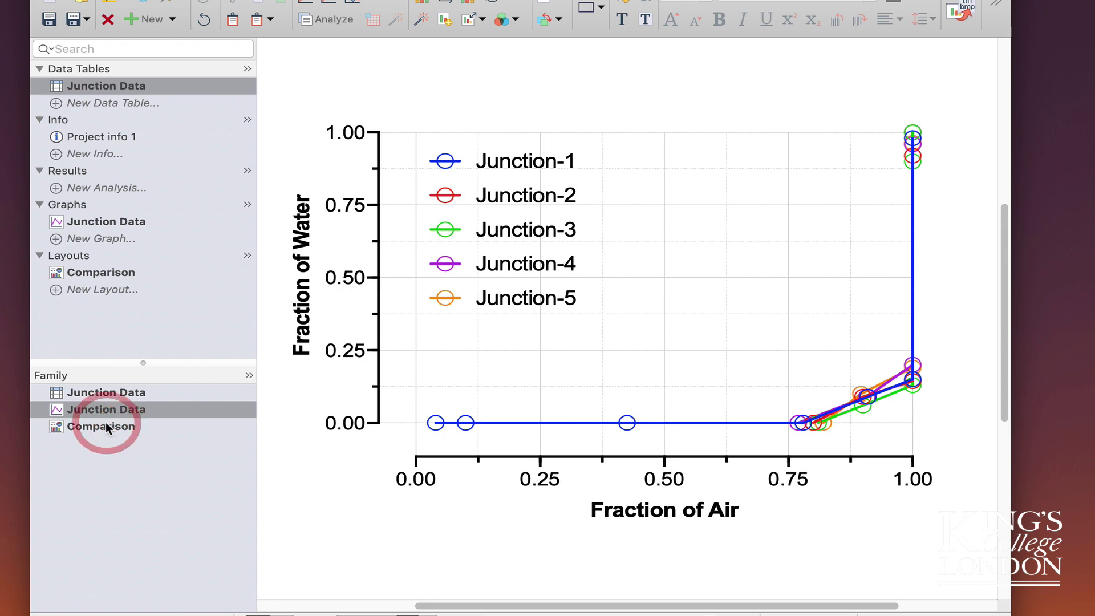
click(108, 427)
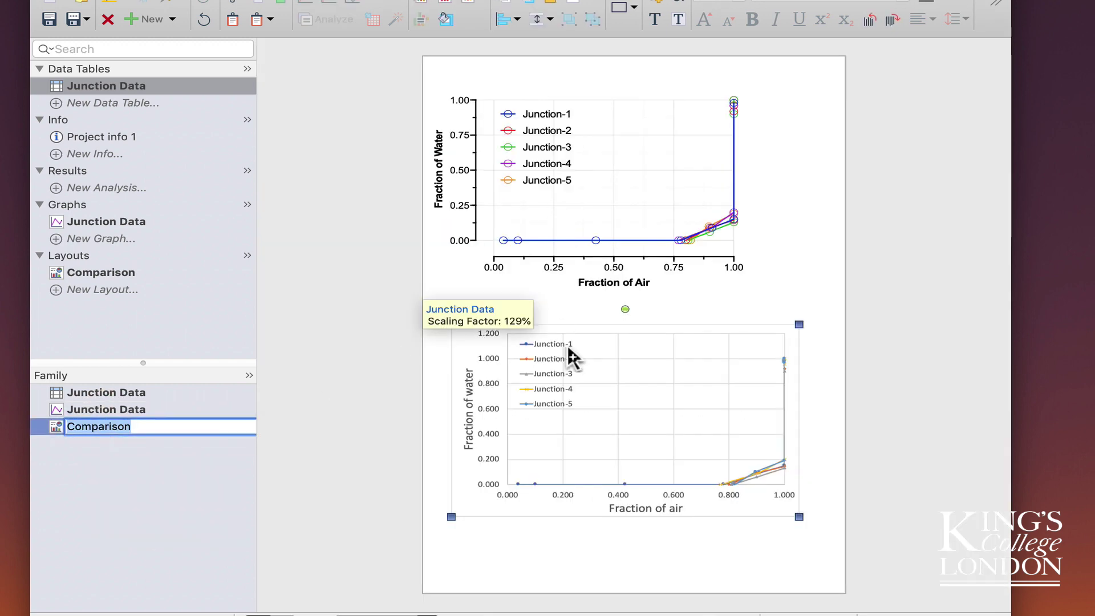
drag(567, 206, 593, 201)
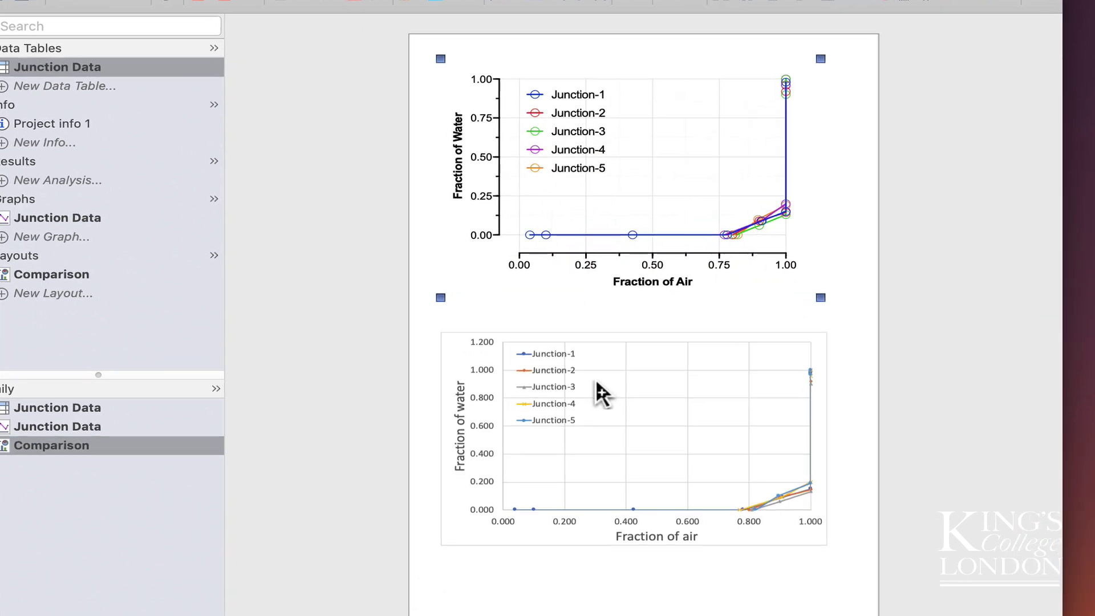
click(596, 384)
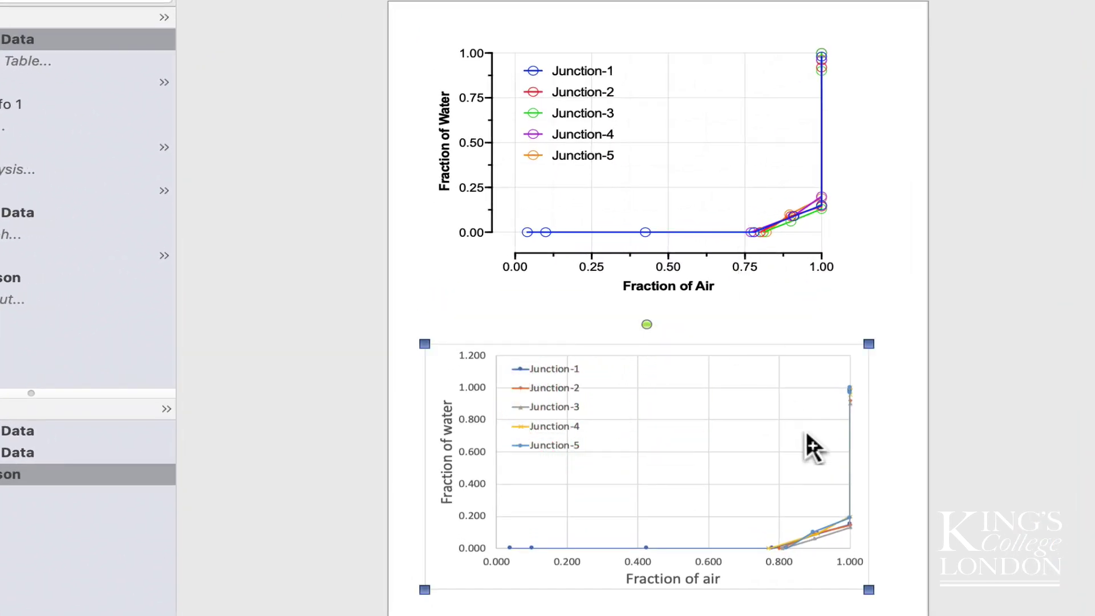
click(911, 441)
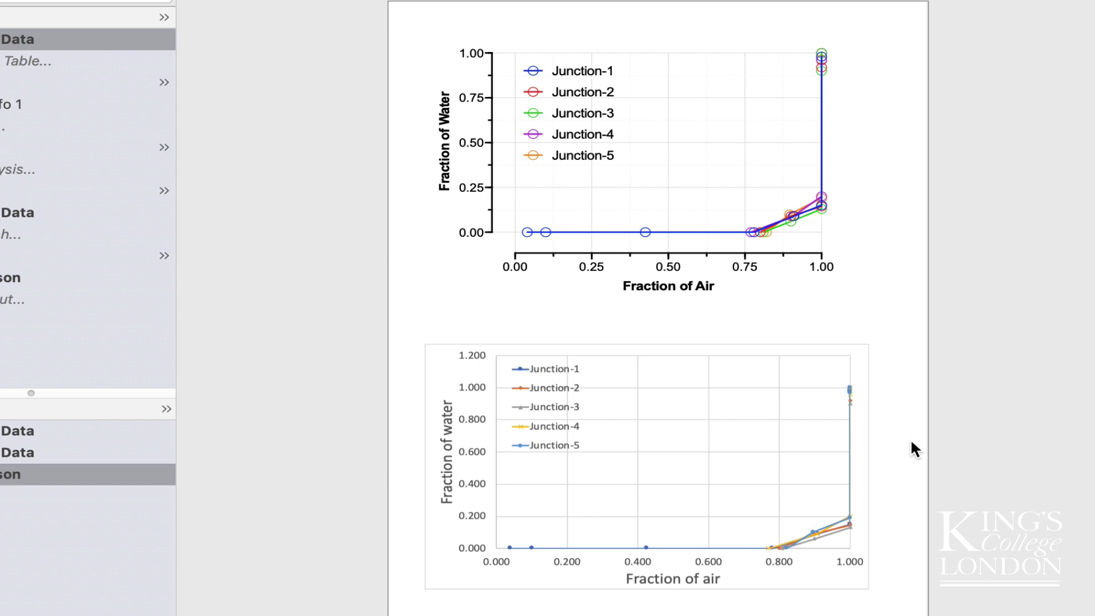